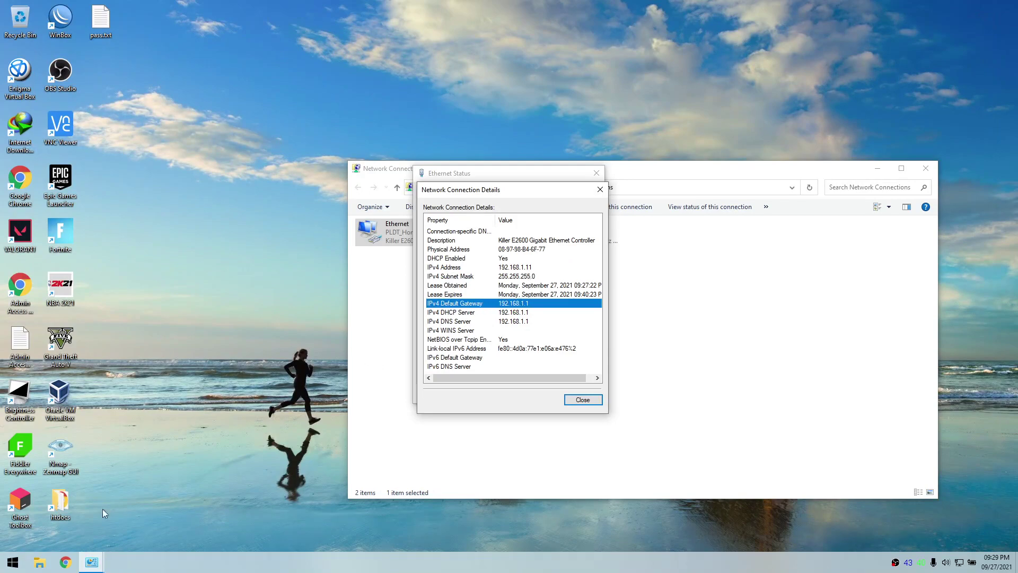
Step: Open Chrome and go to the router's default gateway address 192.168.1.1
left_click(66, 562)
type("192.168.1.1")
key("Return")
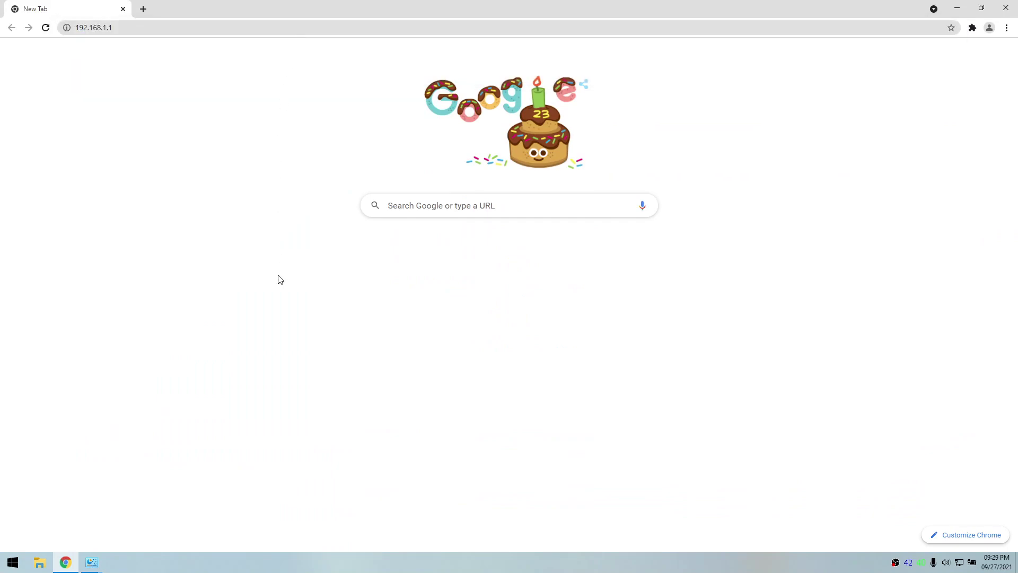
Step: Get past Chrome's privacy warning and proceed to pldthomewifisettings.net
left_click(385, 331)
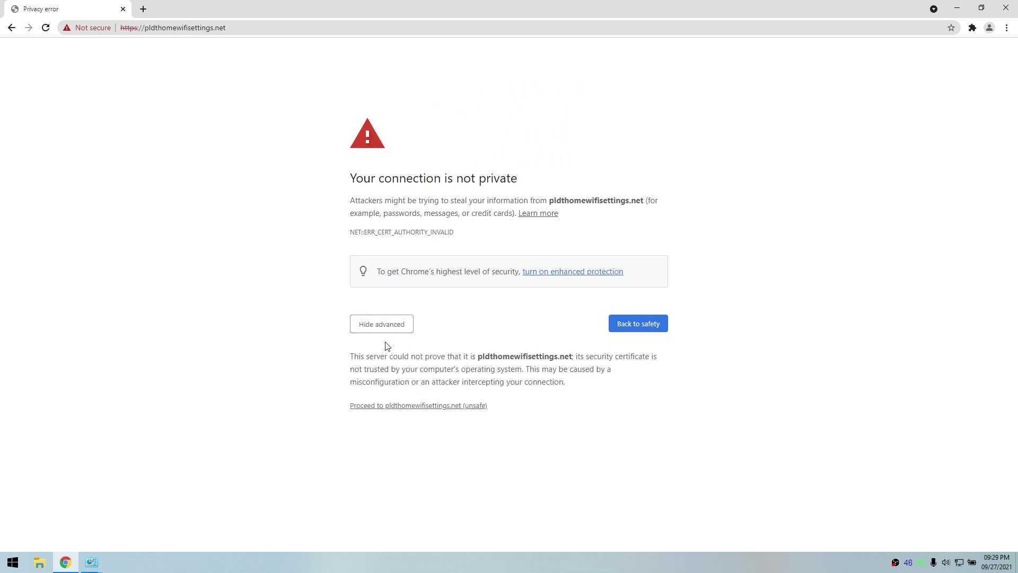
left_click(388, 412)
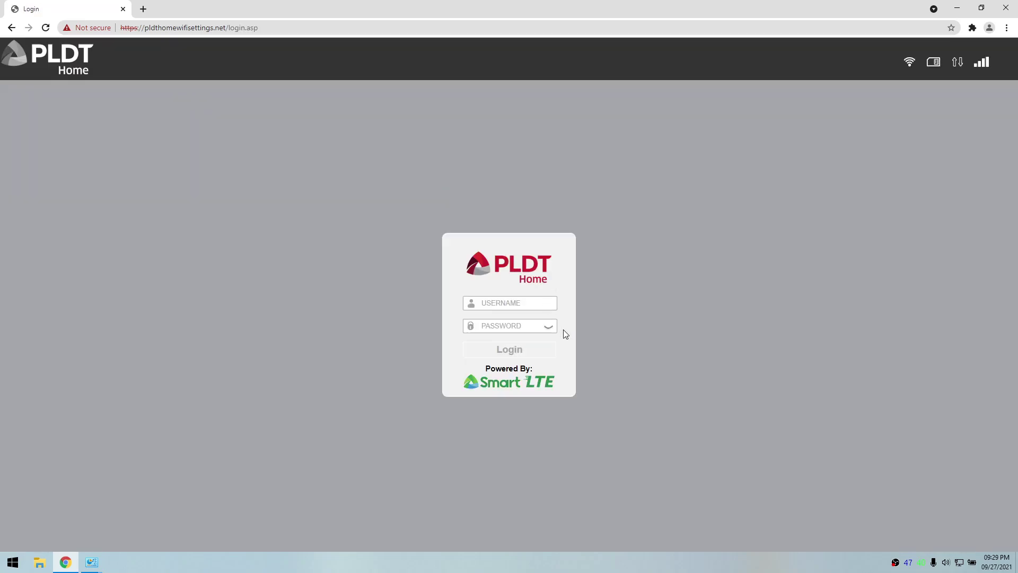
Step: Log in to the router and enter a new admin password twice
left_click(522, 300)
key("Tab")
key("Return")
left_click(454, 240)
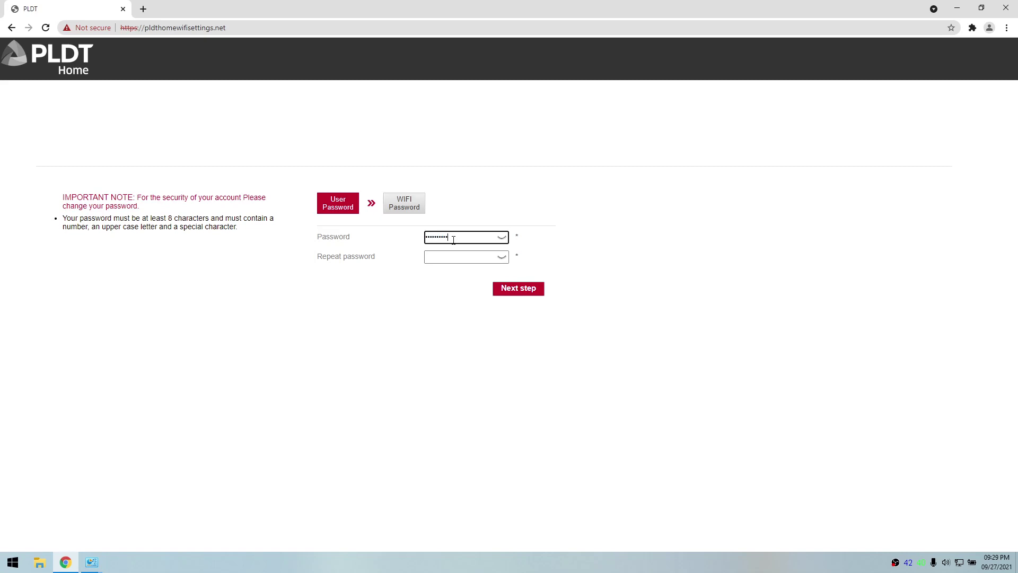
left_click(505, 239)
left_click(469, 256)
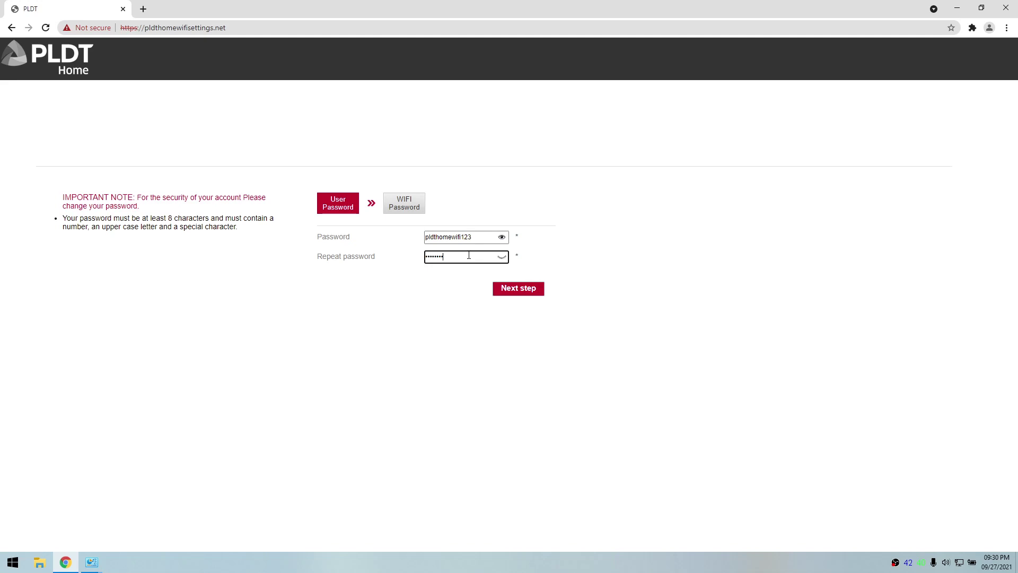
left_click(501, 284)
Step: Set a new WiFi password for SSID PLDT_Home_48F27, submit, and dismiss the reconnect notice
left_click(469, 233)
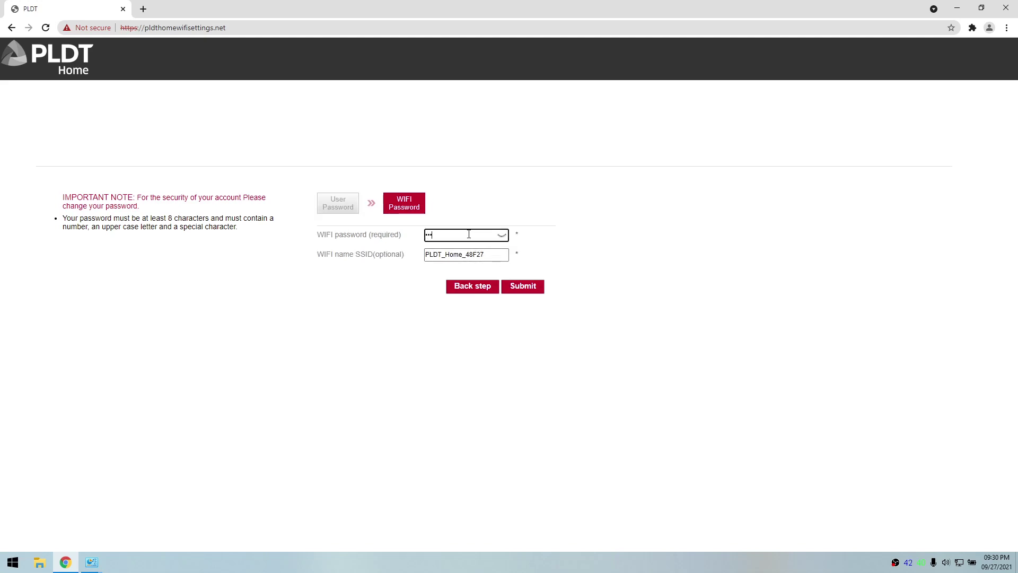
type("123")
left_click(501, 237)
left_click(519, 289)
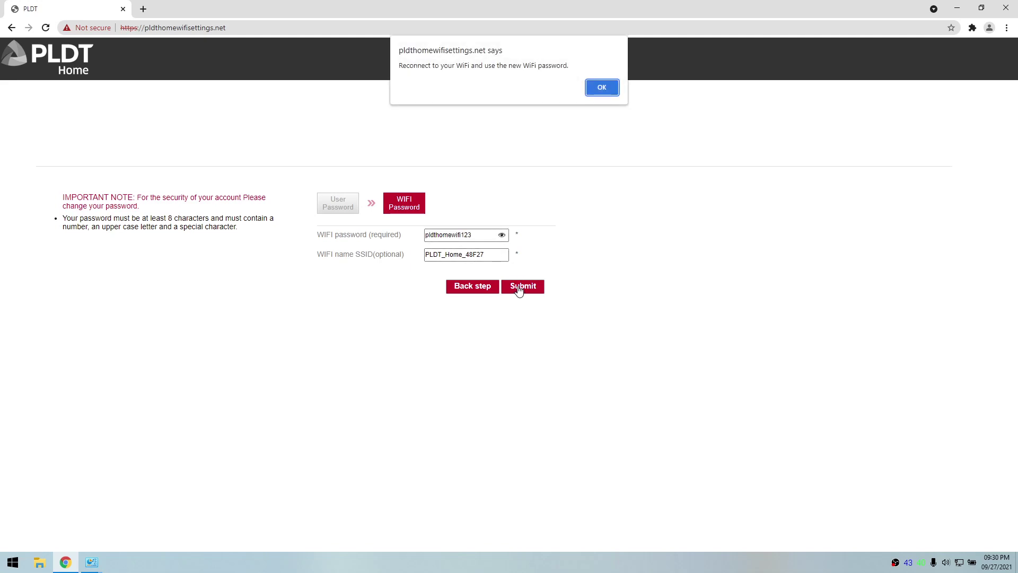
left_click(611, 89)
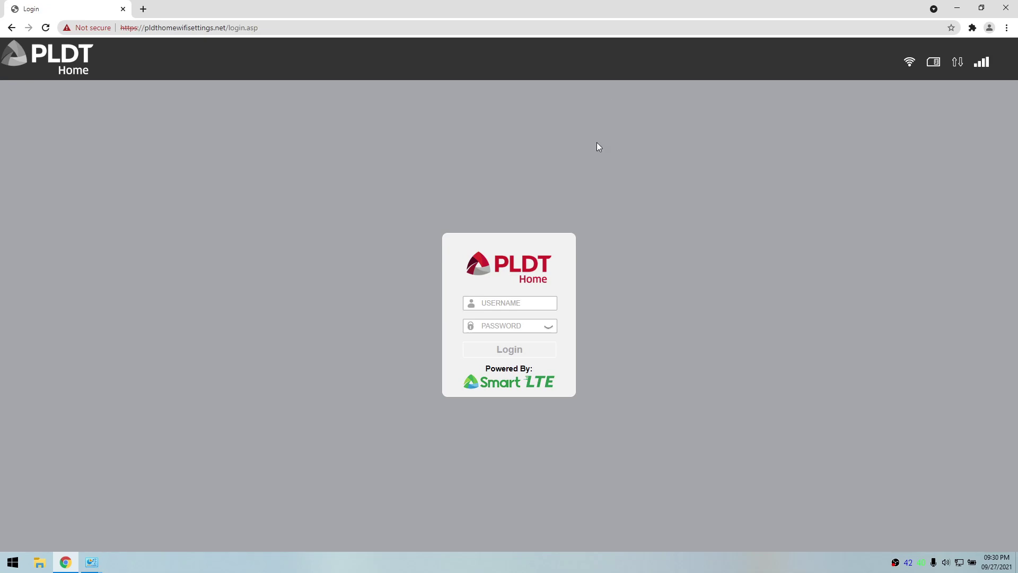
Step: Log back in with the username and new admin password, then open Settings
left_click(524, 298)
key("BackSpace")
key("Tab")
left_click(549, 326)
key("Return")
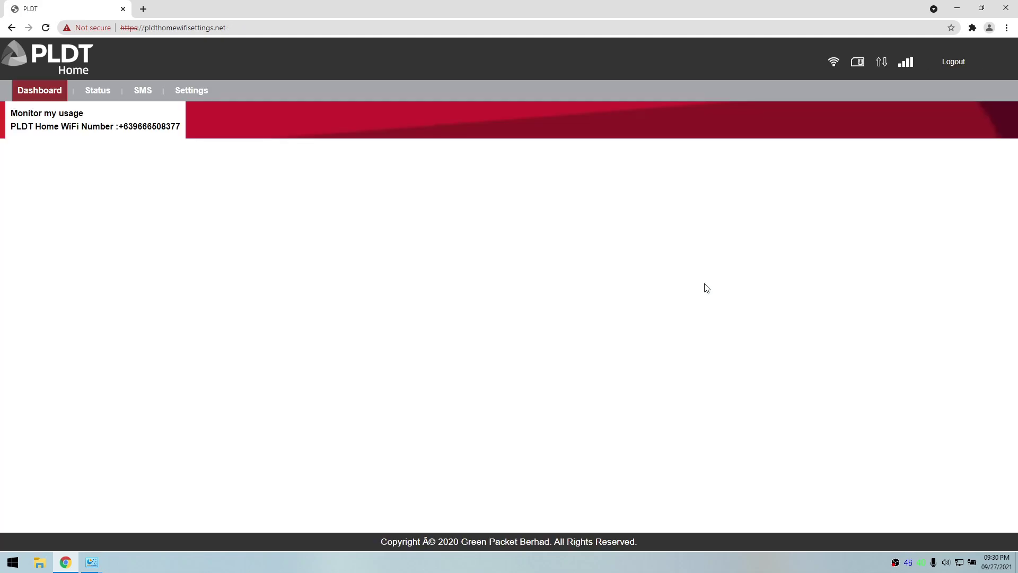
left_click(204, 93)
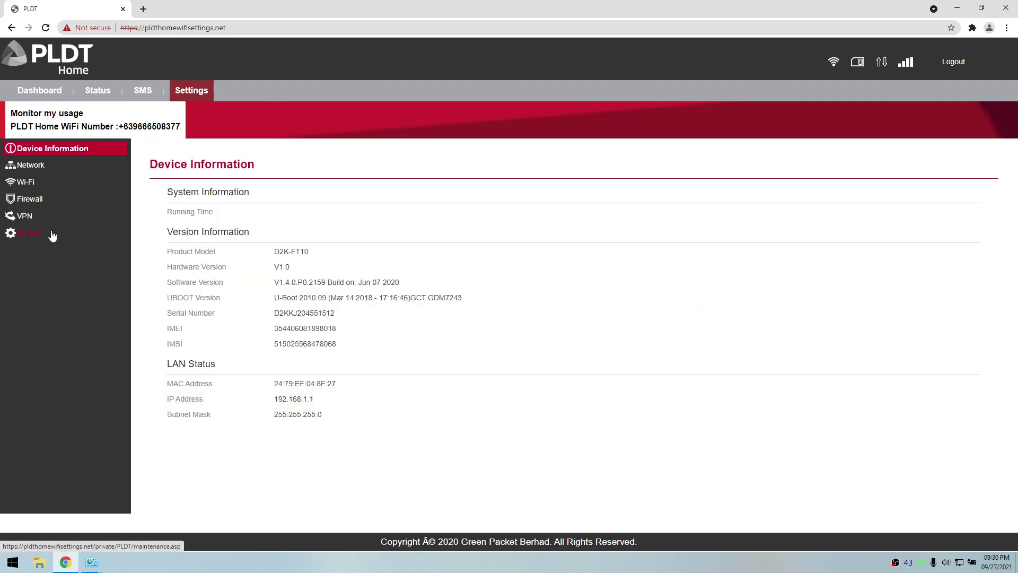
Step: Factory reset the router from System > Maintenance and confirm the reset
left_click(51, 234)
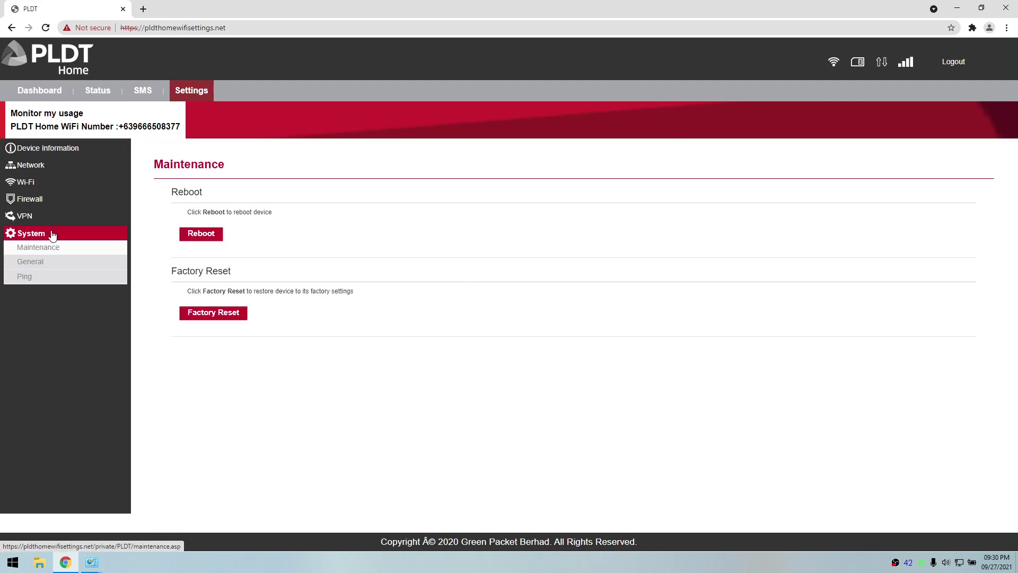
left_click(215, 312)
left_click(563, 101)
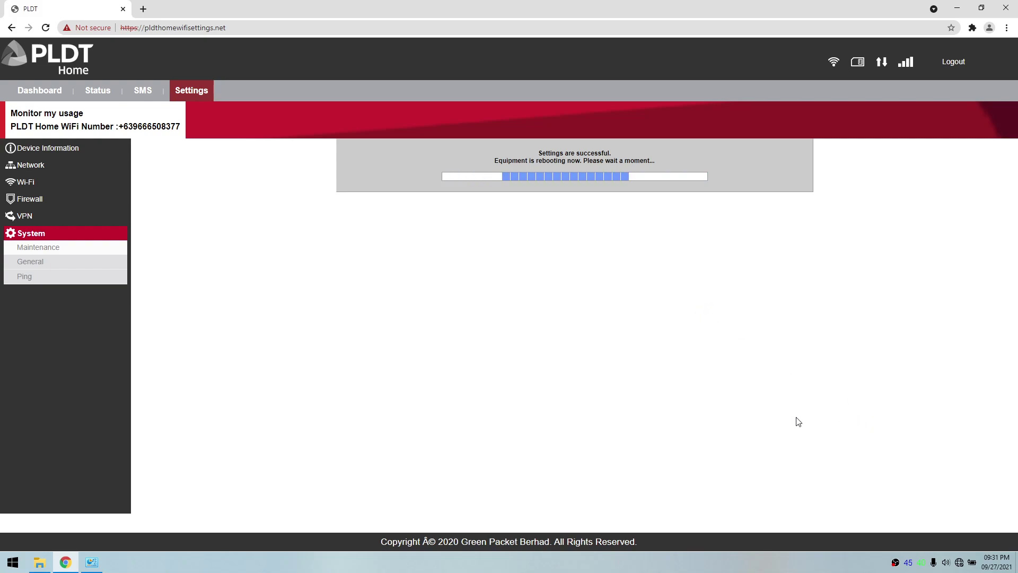
Step: Refresh Network Connections while the router reboots, then reload the router page in Chrome
left_click(92, 562)
right_click(515, 337)
left_click(516, 336)
left_click_drag(423, 177, 647, 200)
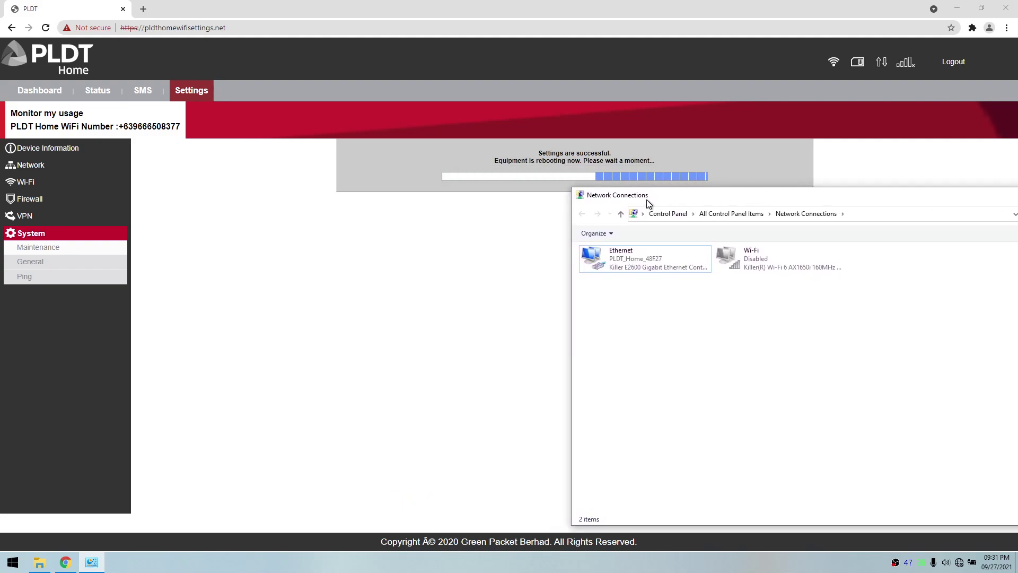
right_click(655, 357)
left_click(675, 393)
right_click(656, 373)
left_click(684, 416)
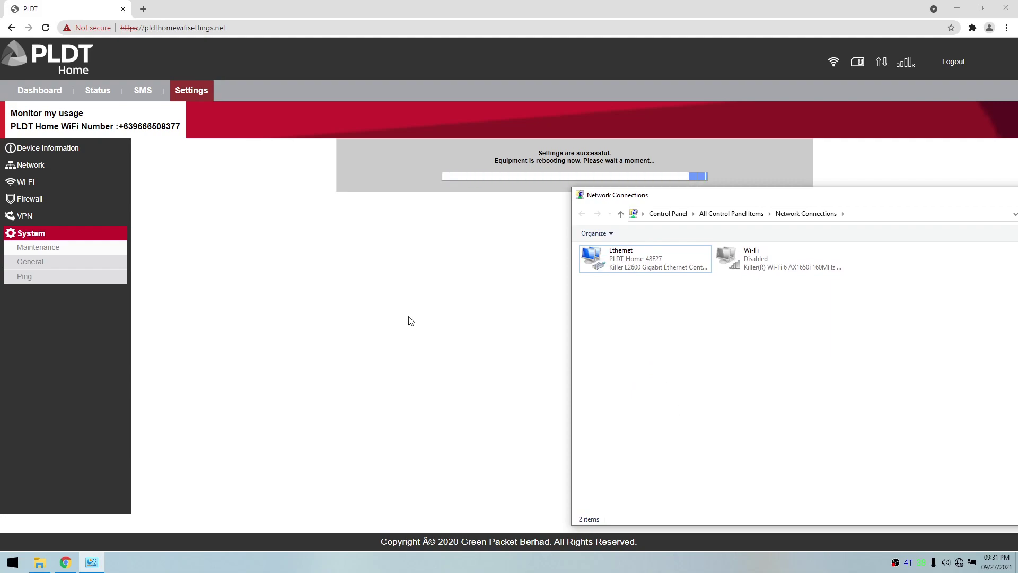
left_click(229, 27)
key("Return")
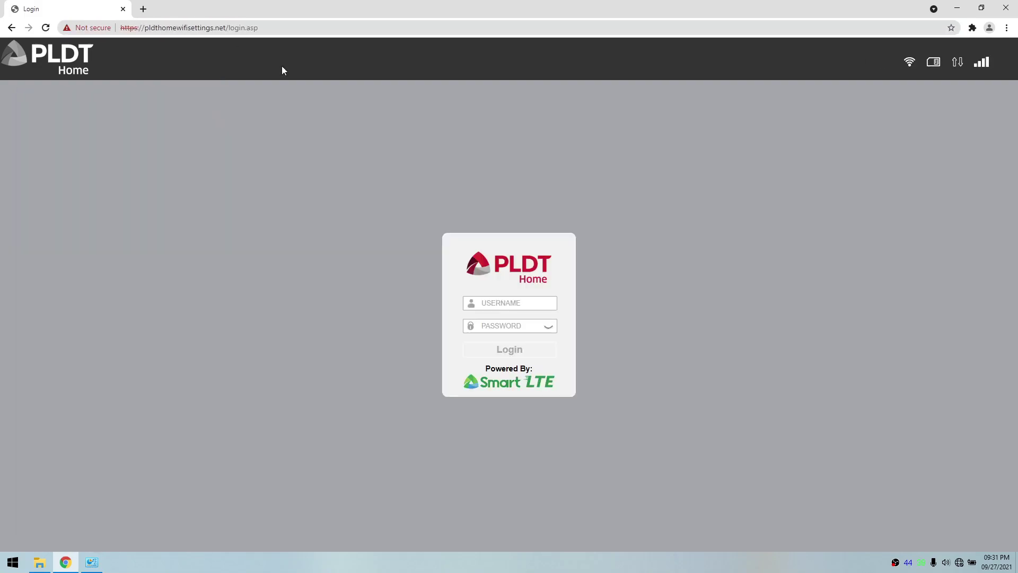
Step: Log in to the reset router with the default username and password
left_click(514, 298)
key("Tab")
type("p")
key("Return")
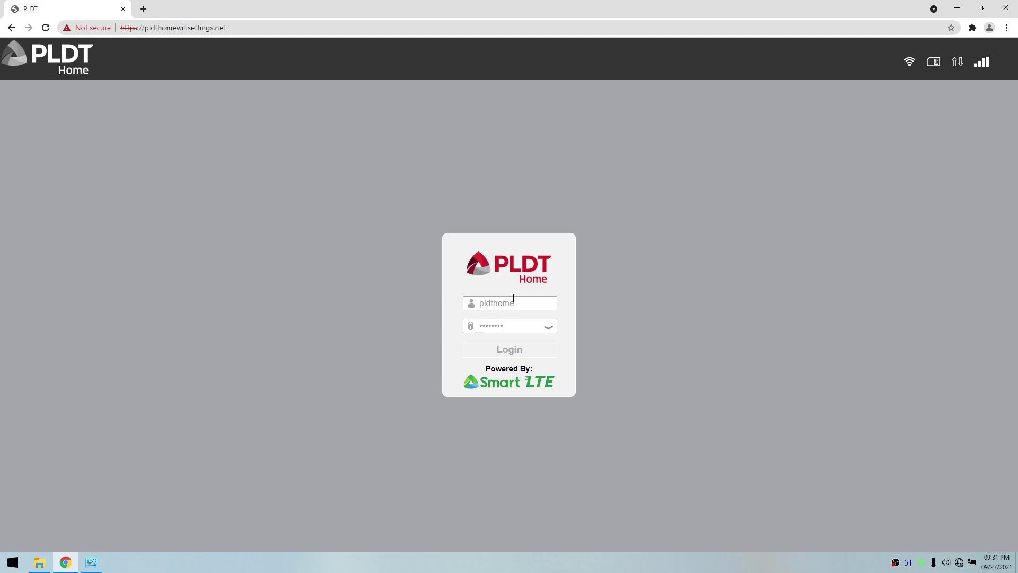
Step: Enter a new admin password twice and continue to the WiFi step
left_click(468, 238)
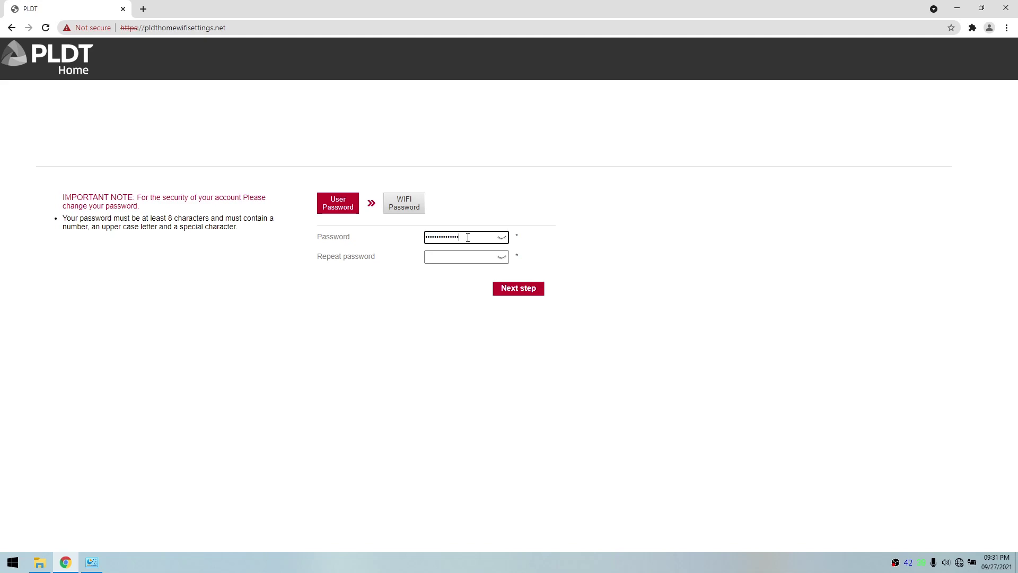
left_click(501, 237)
left_click(466, 257)
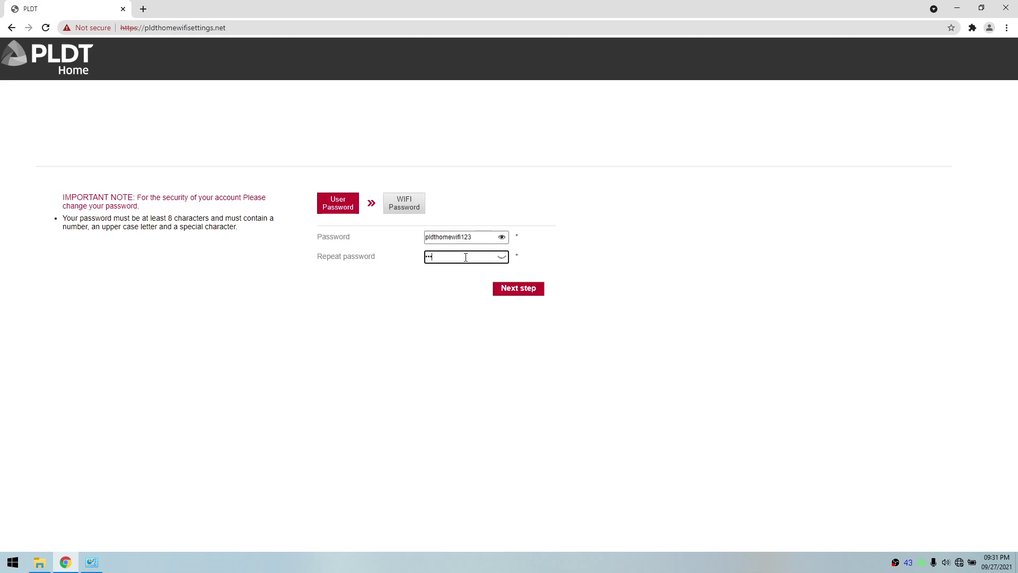
left_click(503, 257)
left_click(512, 289)
Step: Set the new WiFi password, submit, dismiss the notice, and refill the login fields
left_click(451, 238)
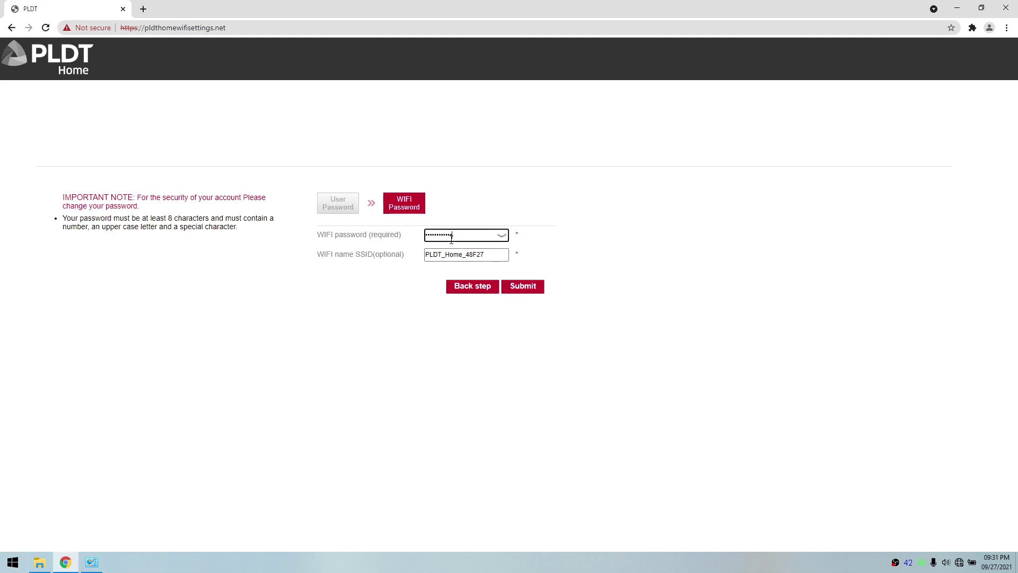
left_click(500, 239)
left_click(527, 291)
left_click(599, 87)
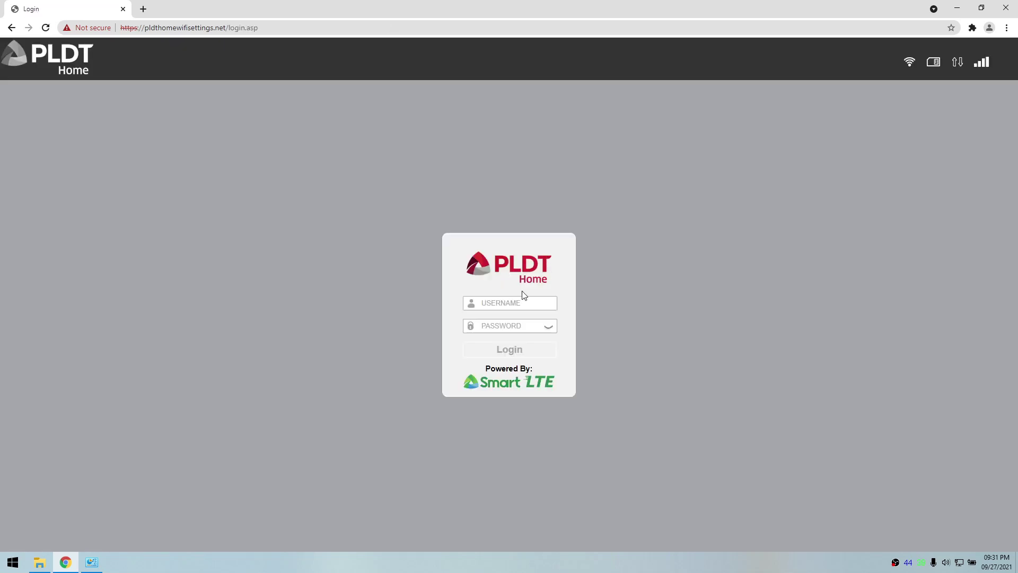
left_click(523, 306)
key("Tab")
Step: Log in and check the dashboard: Connected, operator GLOBE, band 40/XX
left_click(551, 327)
left_click(532, 346)
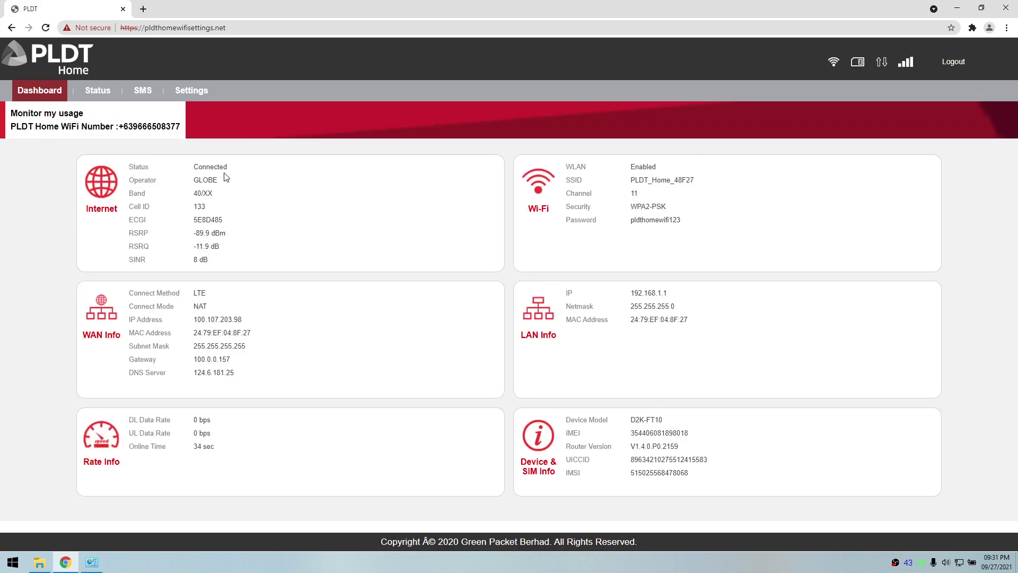
double_click(210, 166)
double_click(205, 179)
left_click_drag(195, 194, 216, 196)
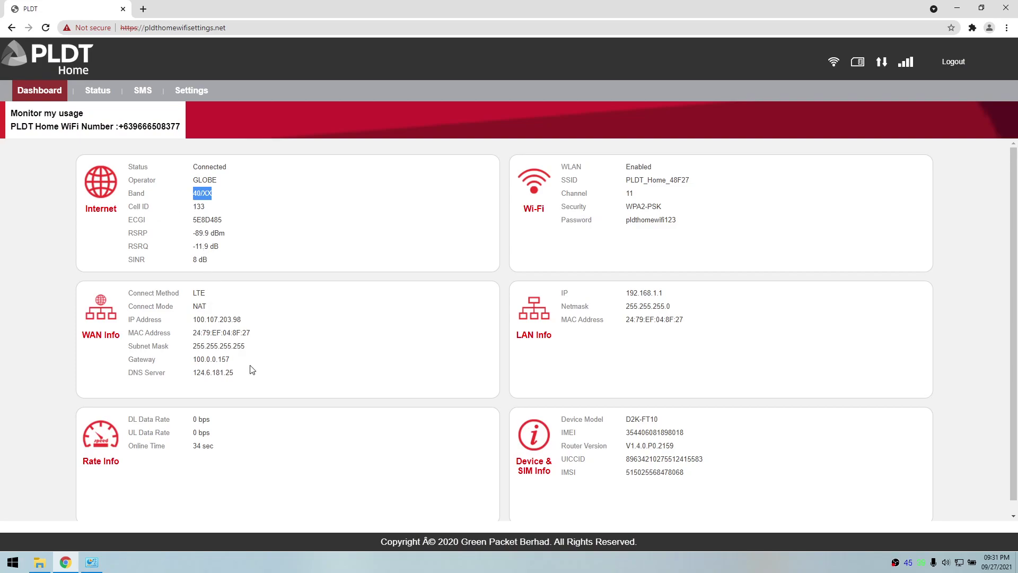
left_click_drag(185, 127, 135, 126)
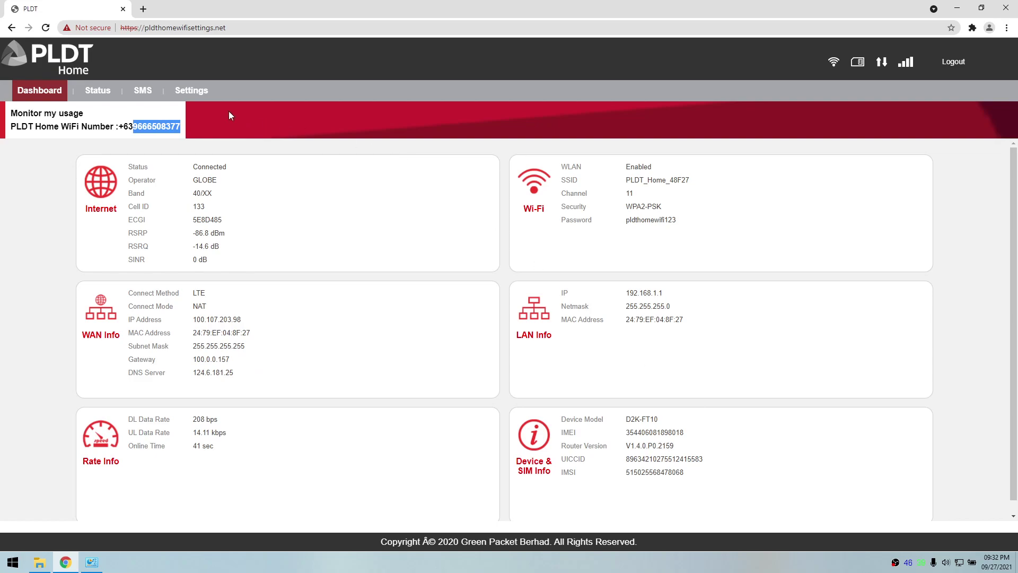
left_click(97, 90)
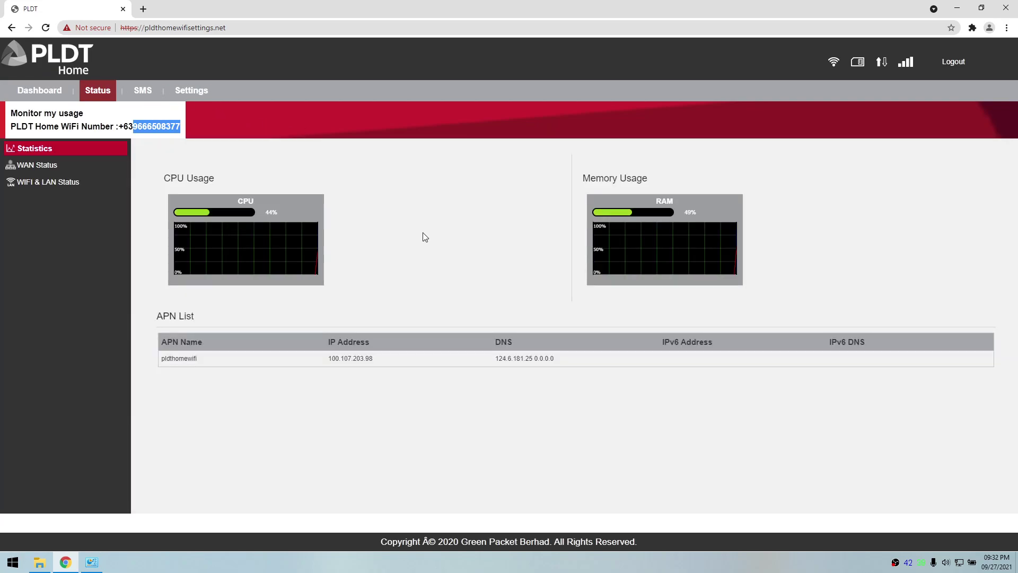
Step: Browse WAN Status, WIFI & LAN Status and SMS, ending on Settings' Device Information
left_click(72, 167)
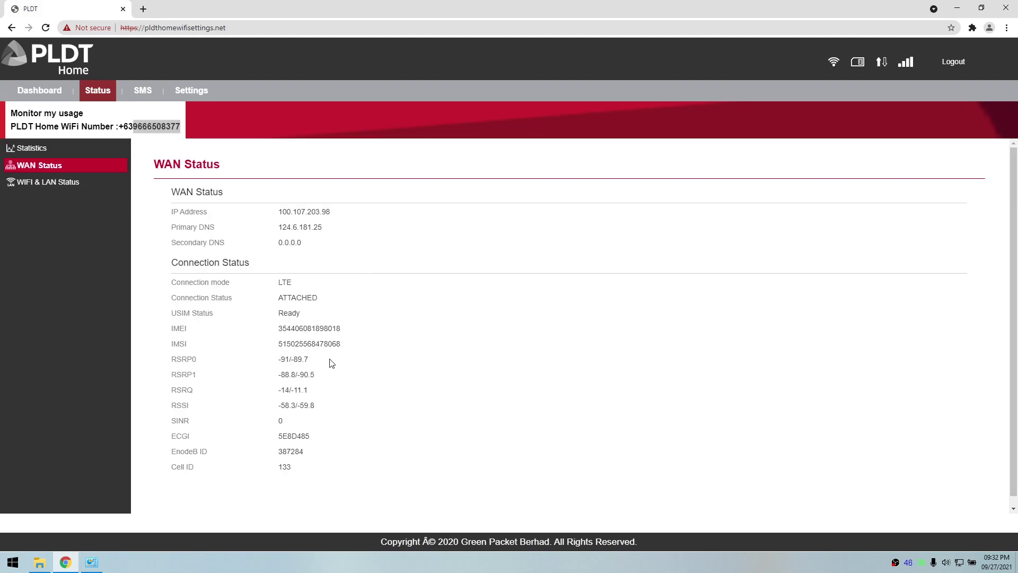
left_click(40, 182)
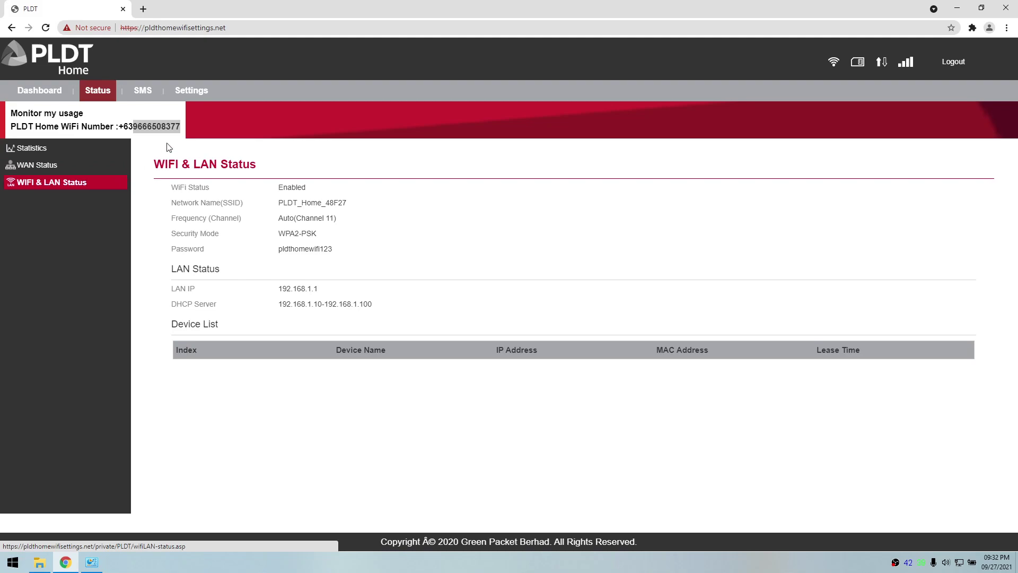
left_click(144, 91)
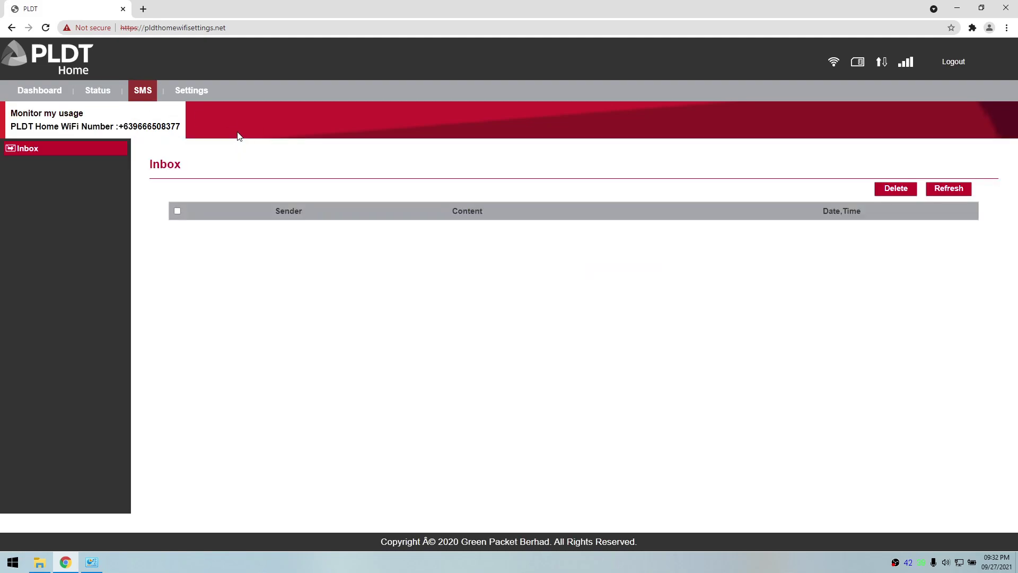
left_click(195, 93)
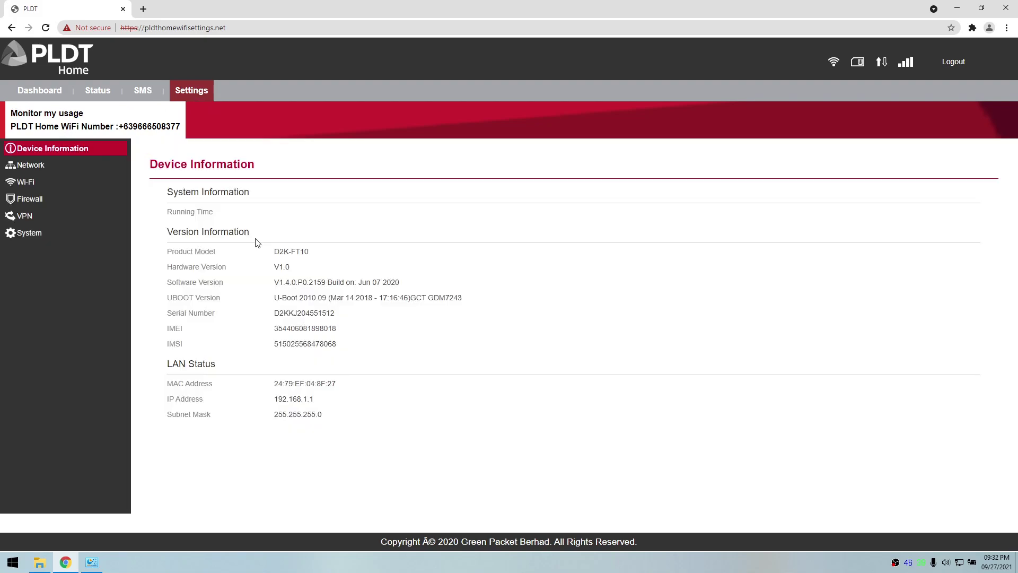
Step: Browse the LAN, WLAN status, WLAN settings, WPS and MAC filtering pages
left_click(31, 165)
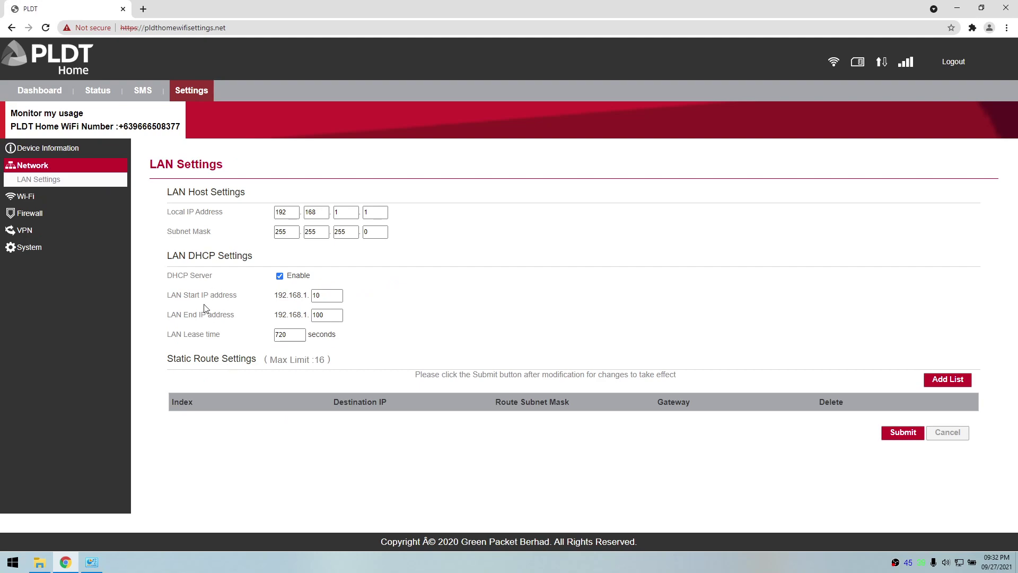
left_click(56, 200)
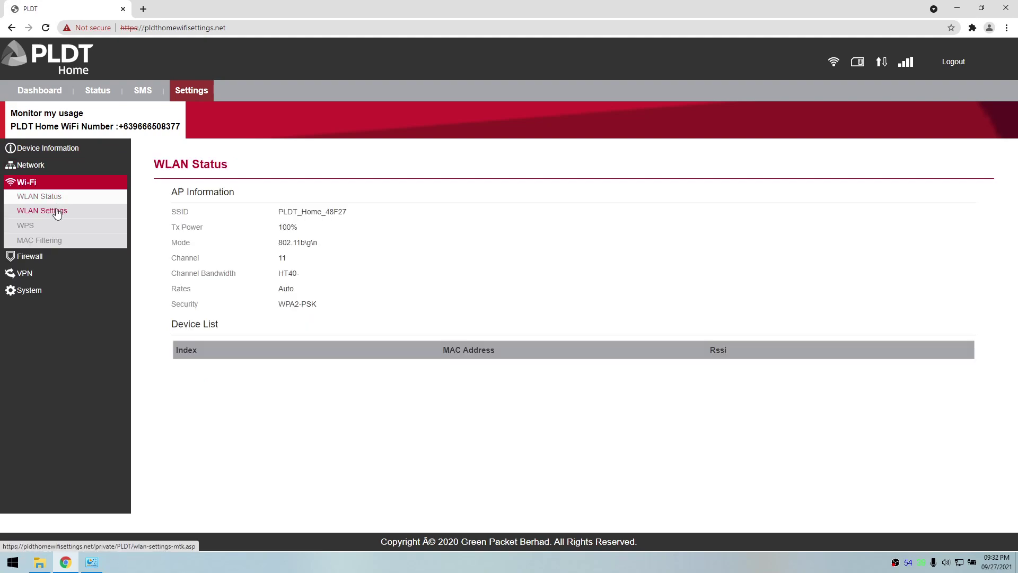
left_click(57, 212)
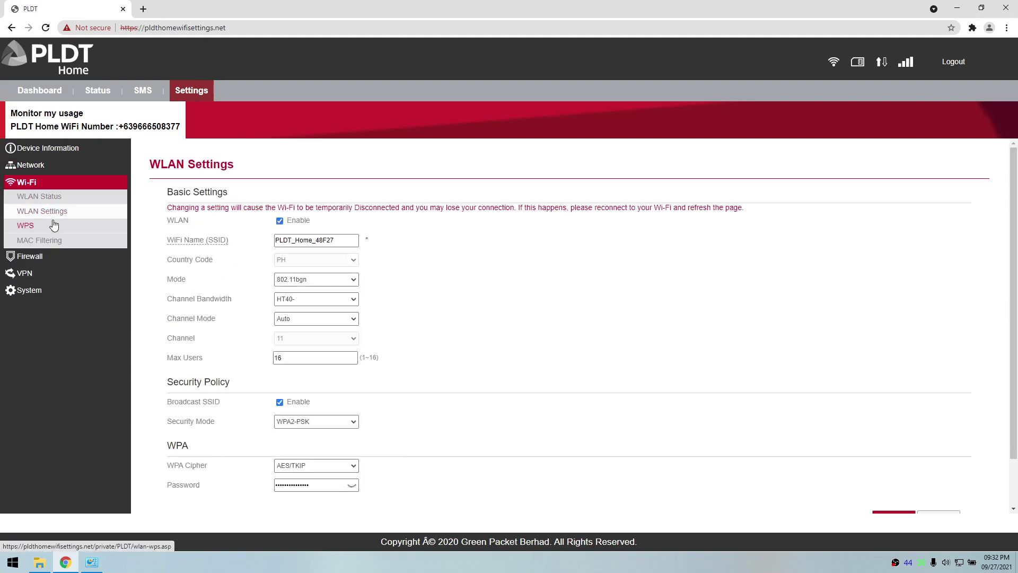
scroll(359, 259, "down", 1)
scroll(359, 259, "up", 1)
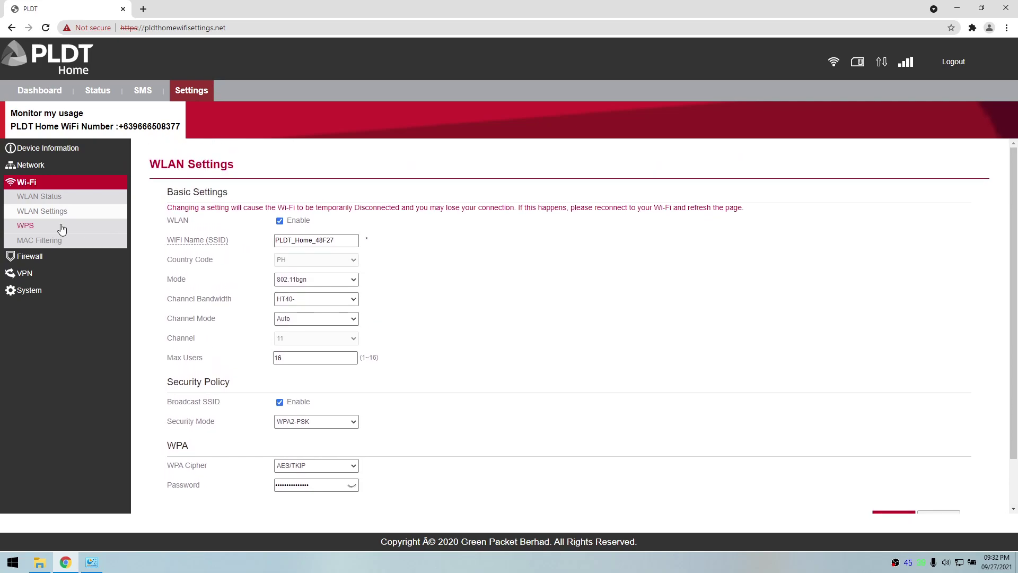
left_click(50, 231)
left_click(58, 244)
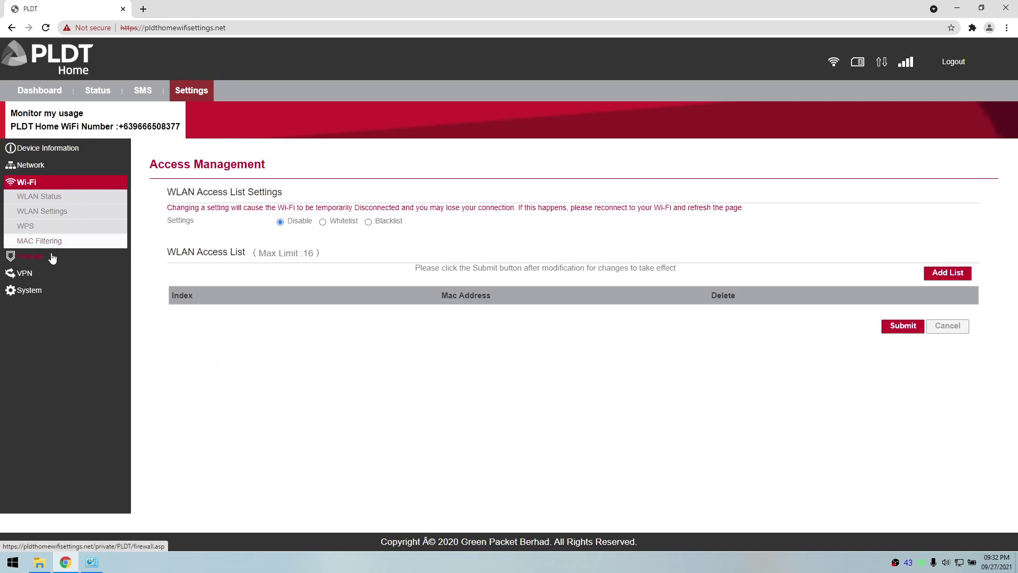
Step: Browse the firewall security, ALG, port forwarding, DMZ, UPnP and VPN pages
left_click(50, 259)
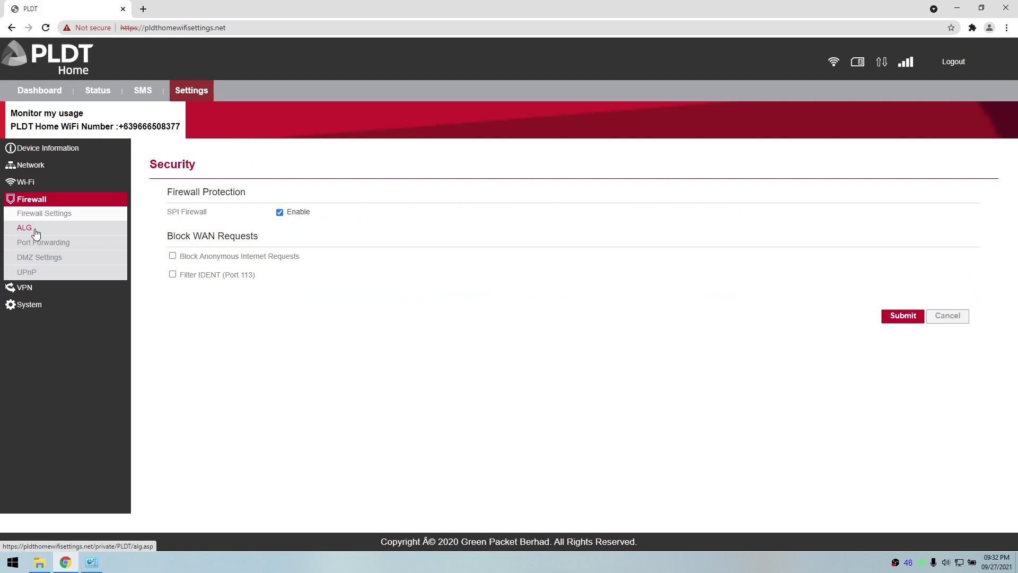
left_click(36, 232)
left_click(44, 244)
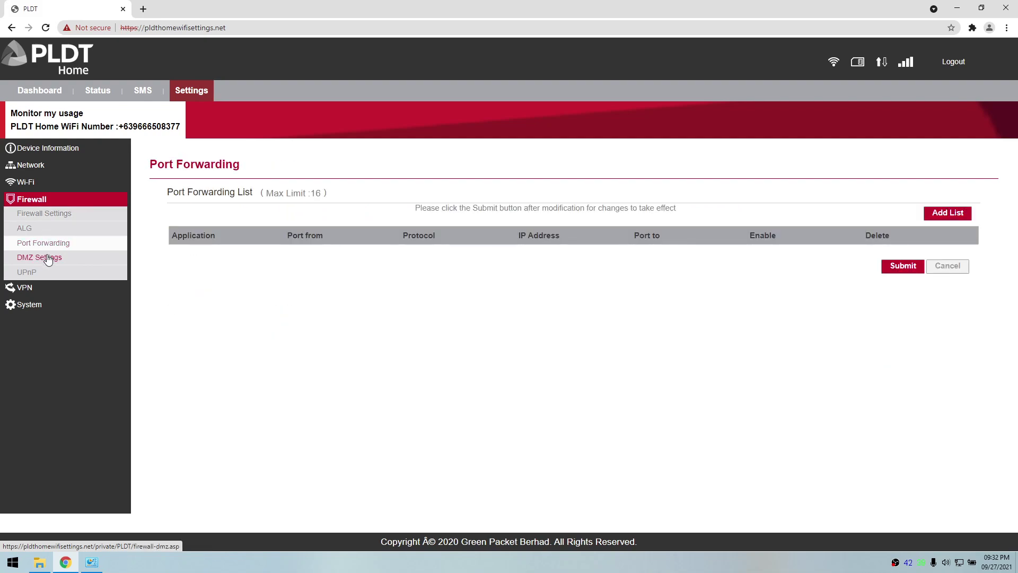
left_click(49, 262)
left_click(49, 273)
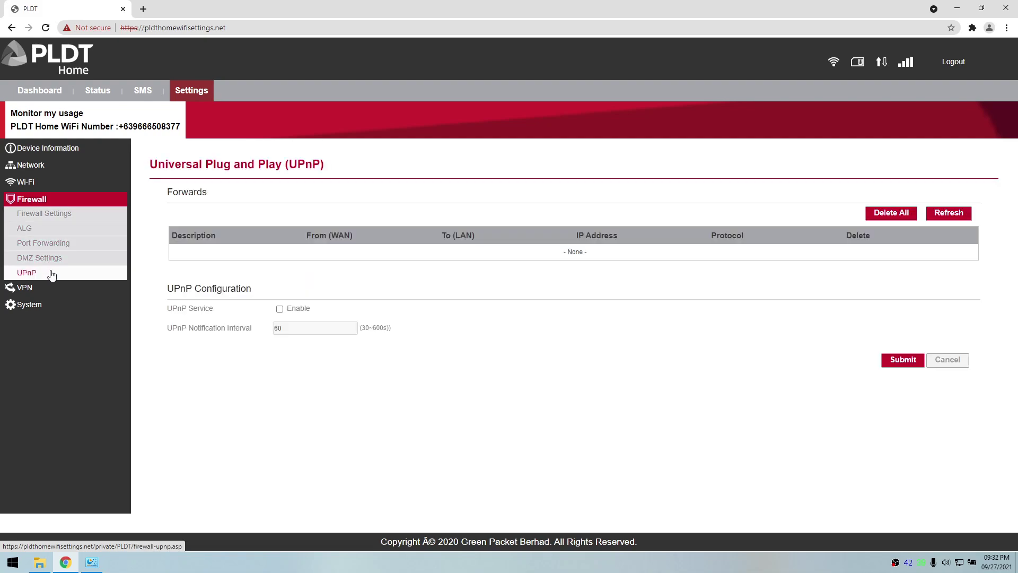
left_click(48, 287)
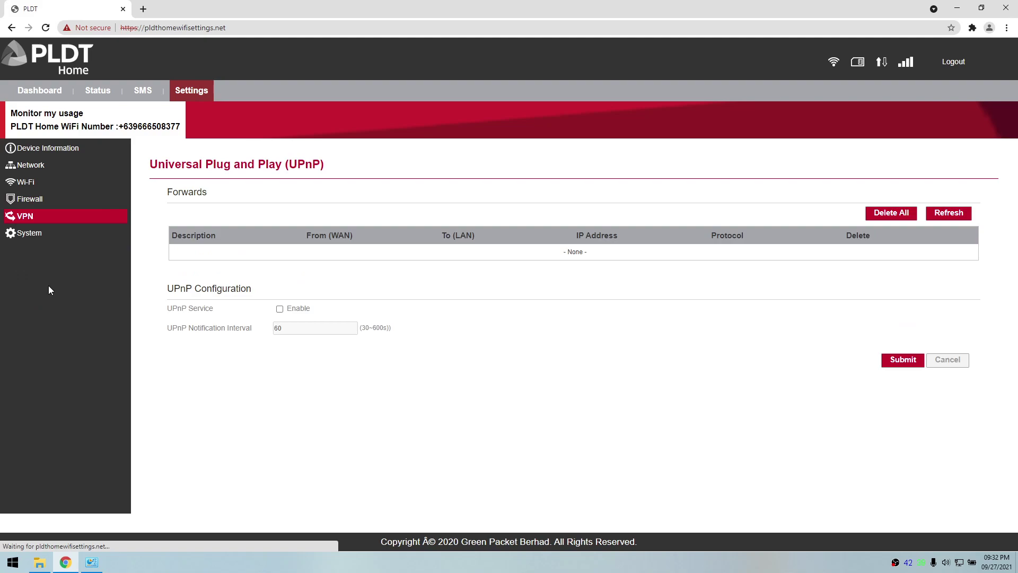
Step: Go through System maintenance and general settings to the Ping test page
left_click(35, 236)
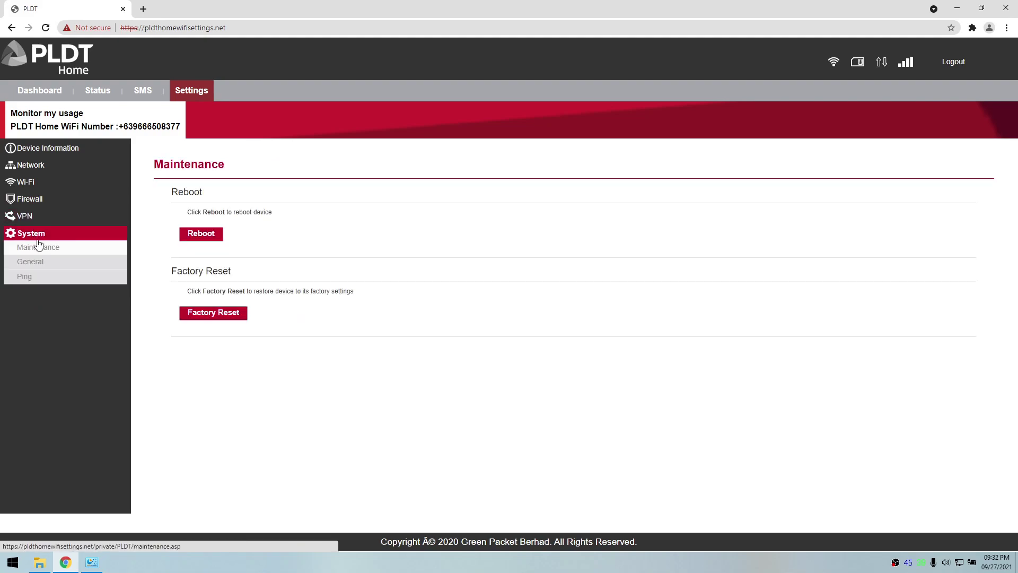
left_click(46, 264)
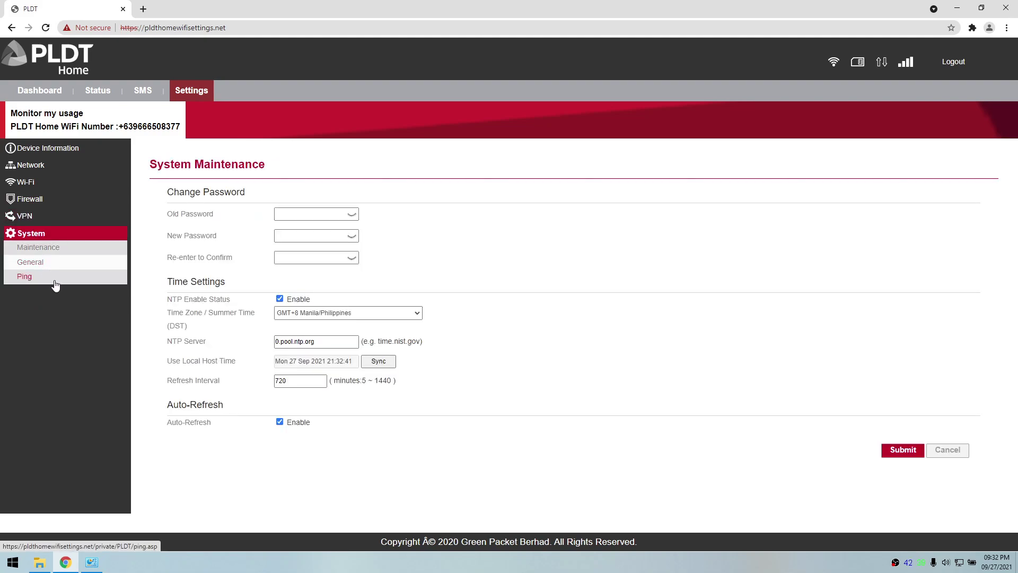
left_click(55, 282)
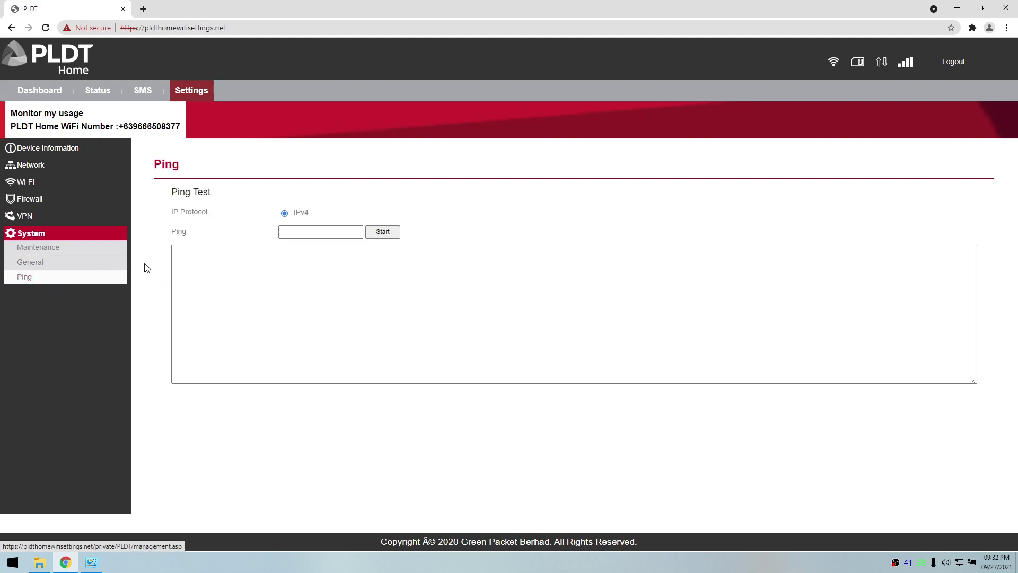
Step: Log out of the router admin and sign back in with the admin username and password
left_click(954, 64)
left_click(560, 90)
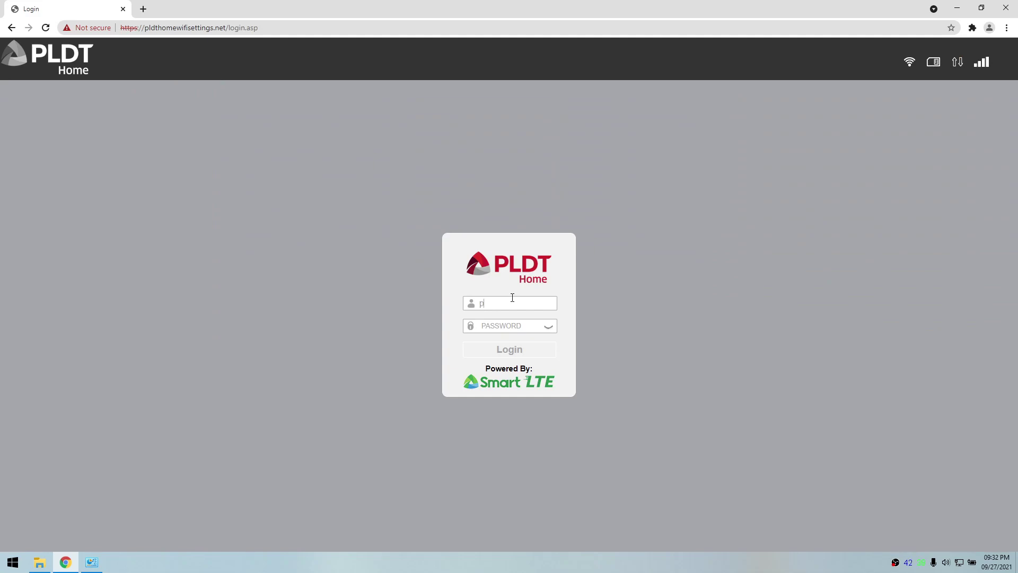
type("peradmin")
key("Tab")
key("ctrl+v")
left_click(519, 349)
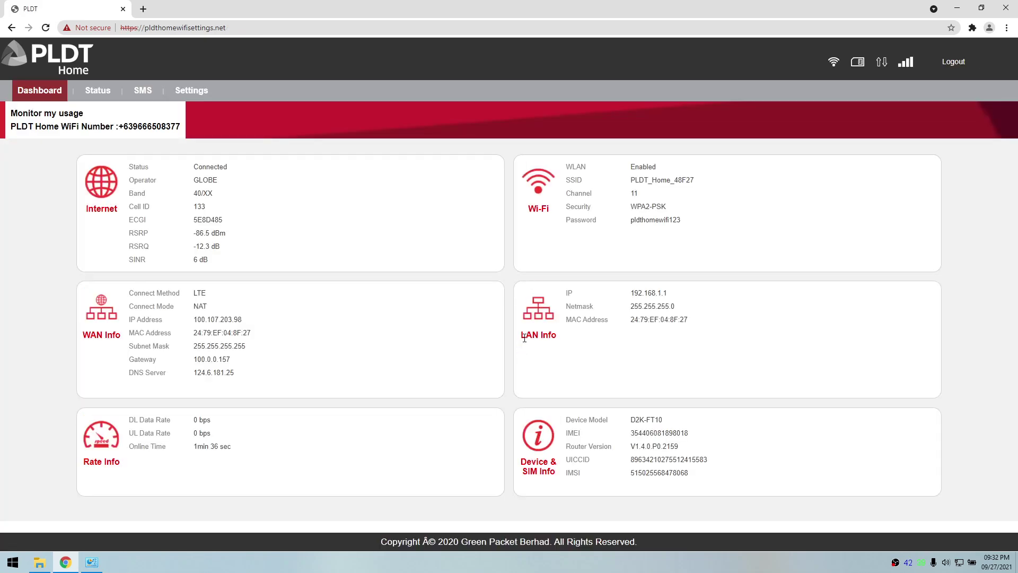
Step: Review the Status statistics, WAN Status and WIFI & LAN Status pages
left_click(100, 91)
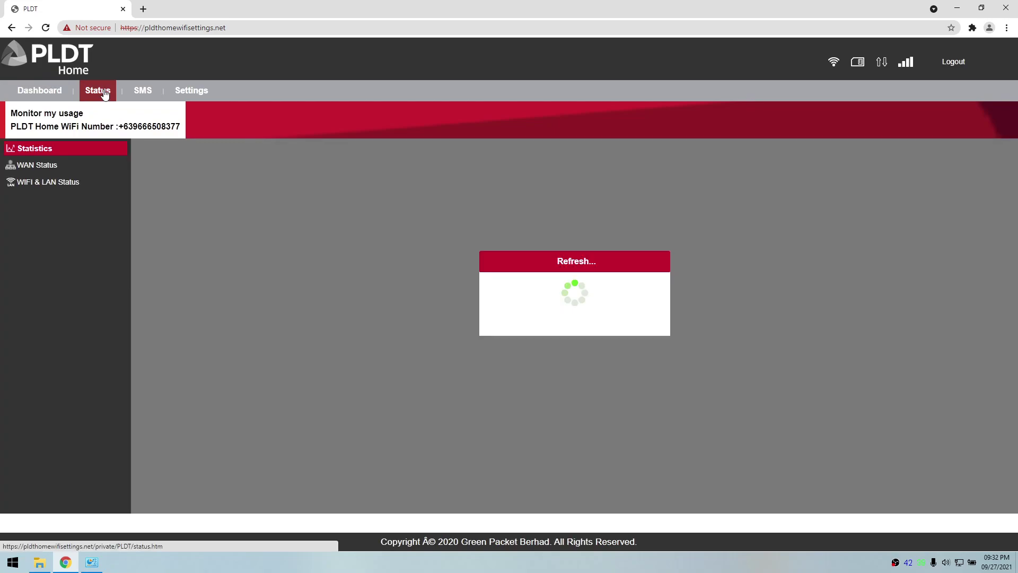
scroll(329, 281, "down", 1)
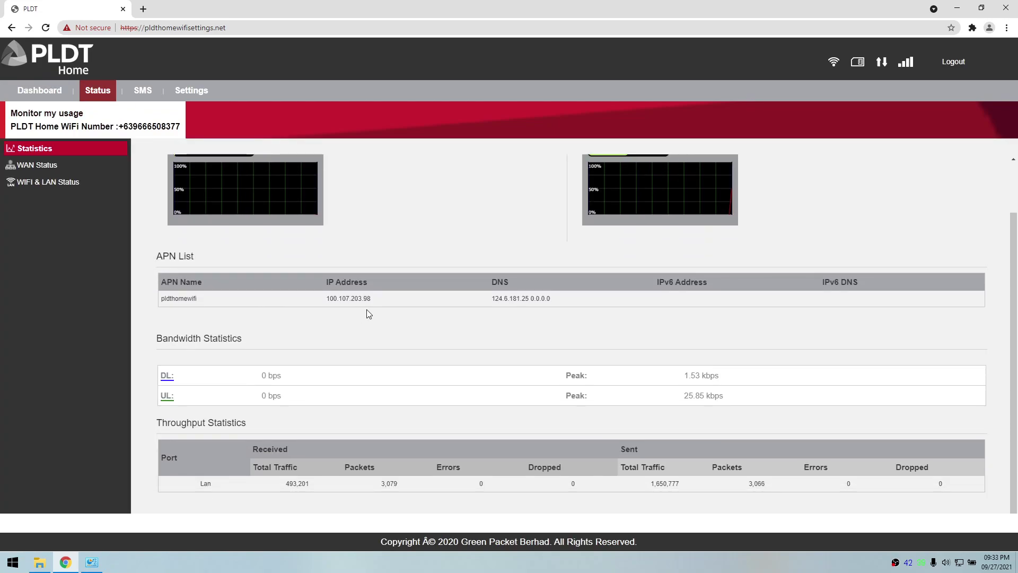
scroll(369, 312, "up", 1)
left_click(25, 165)
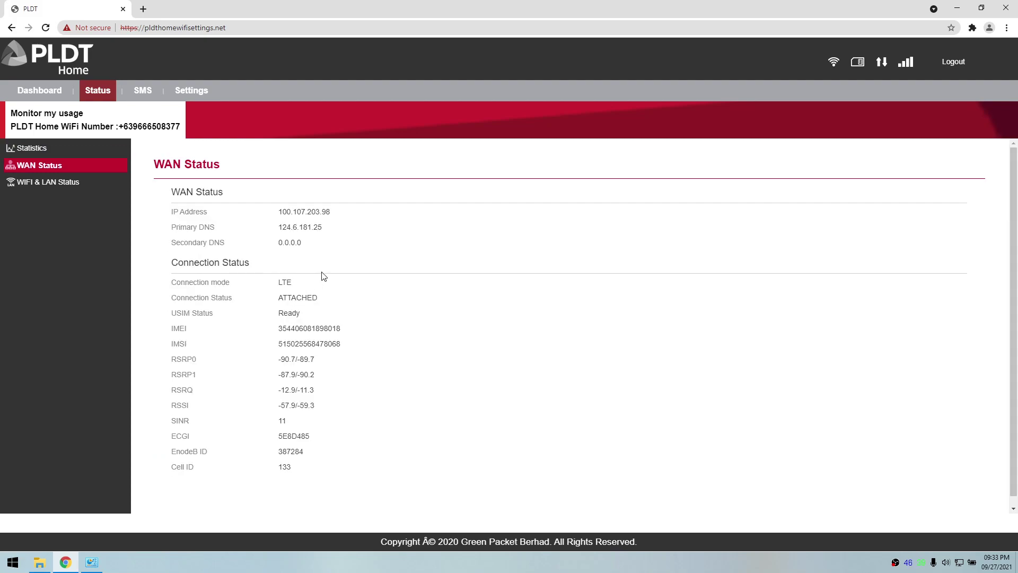
left_click(31, 185)
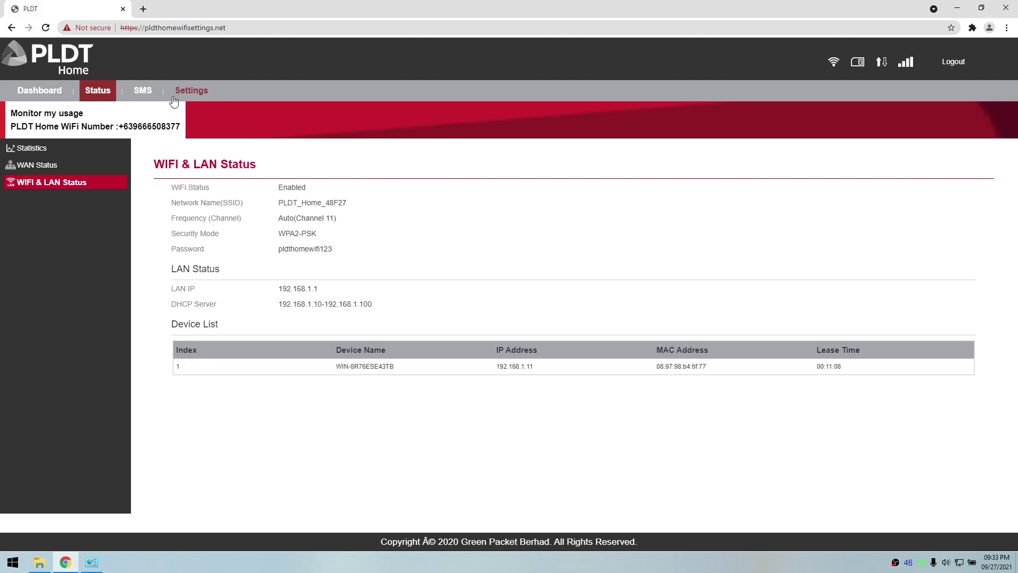
Step: Browse the SMS Inbox, Outbox and SMS Settings, then return to the Settings section
left_click(139, 97)
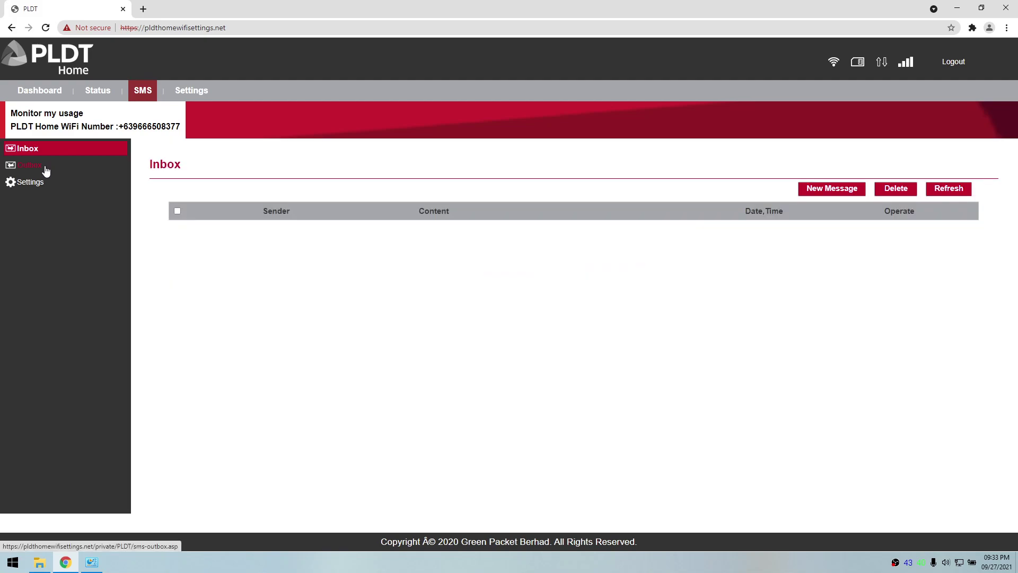
left_click(43, 168)
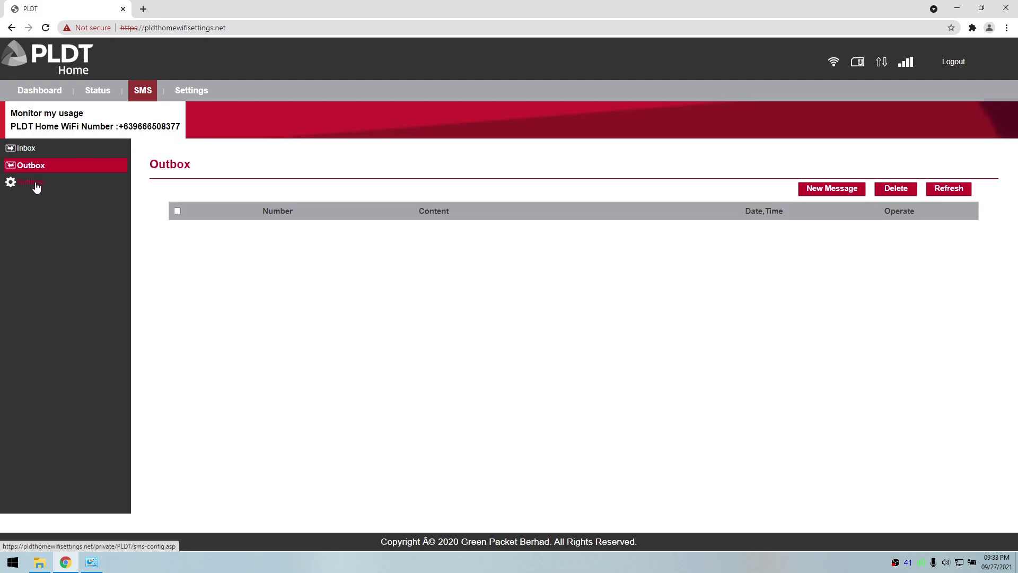
left_click(35, 186)
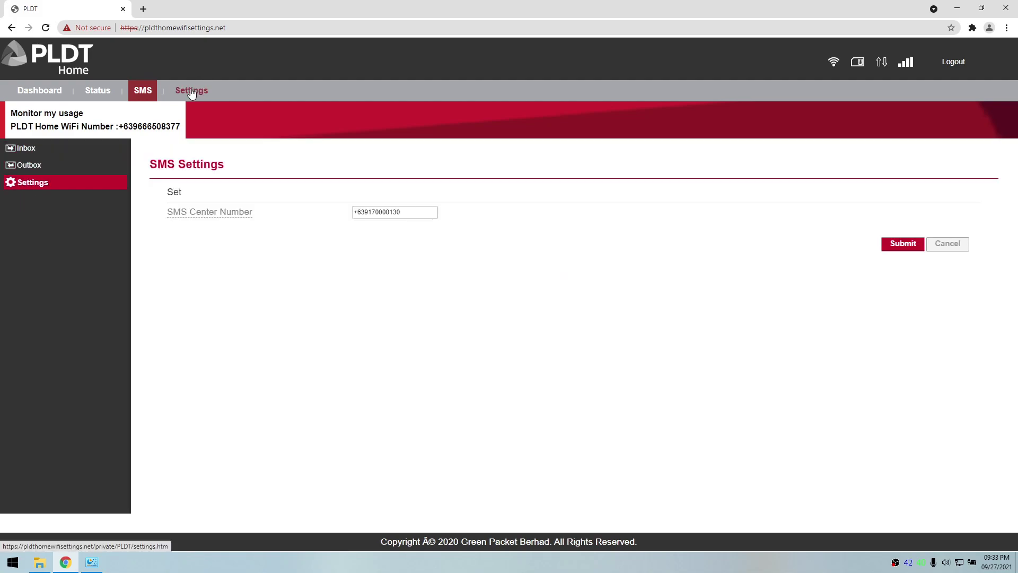
left_click(191, 91)
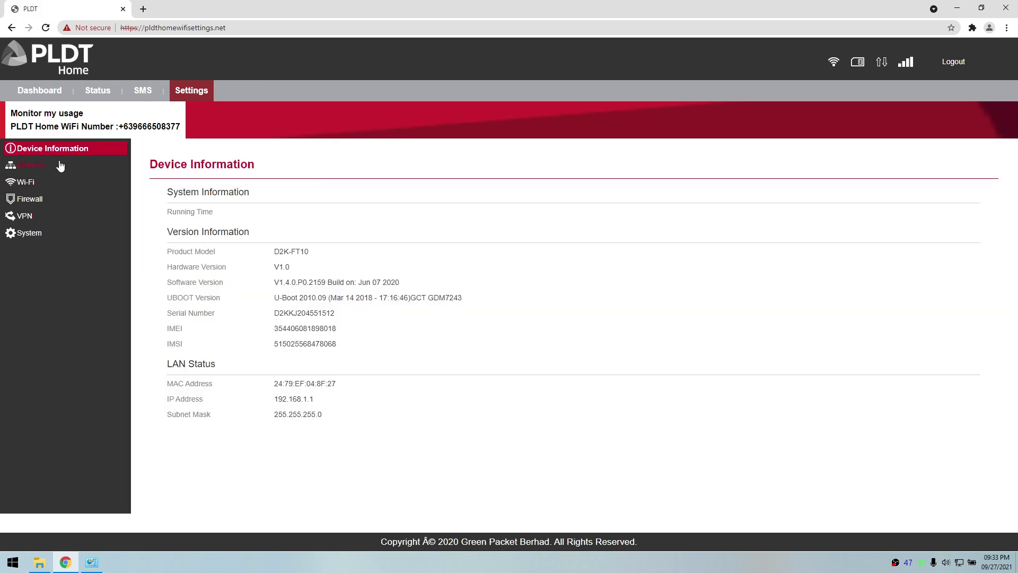
Step: Add a discrete band row under Network > LTE Settings without choosing a Band ID
left_click(60, 166)
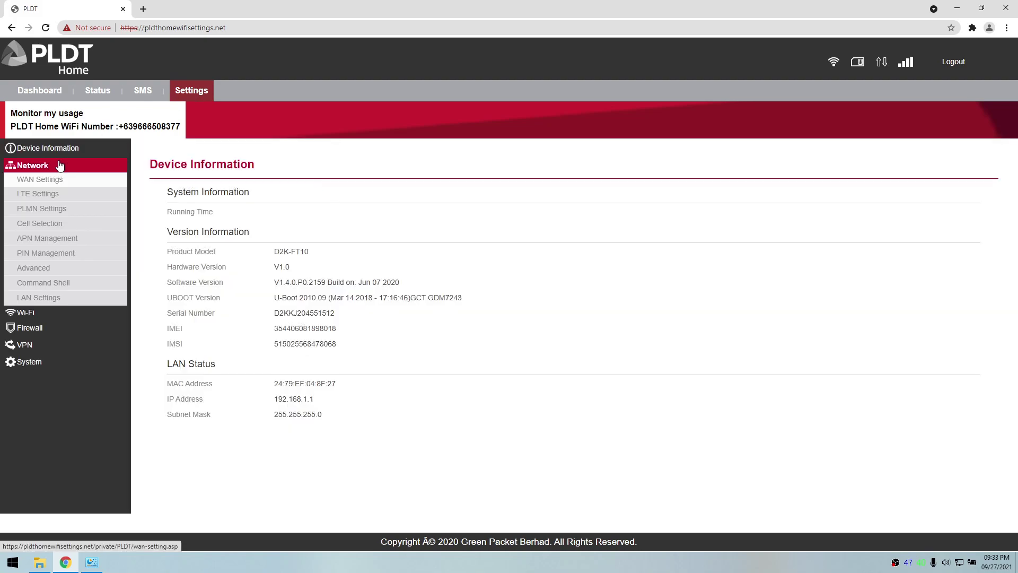
left_click(53, 194)
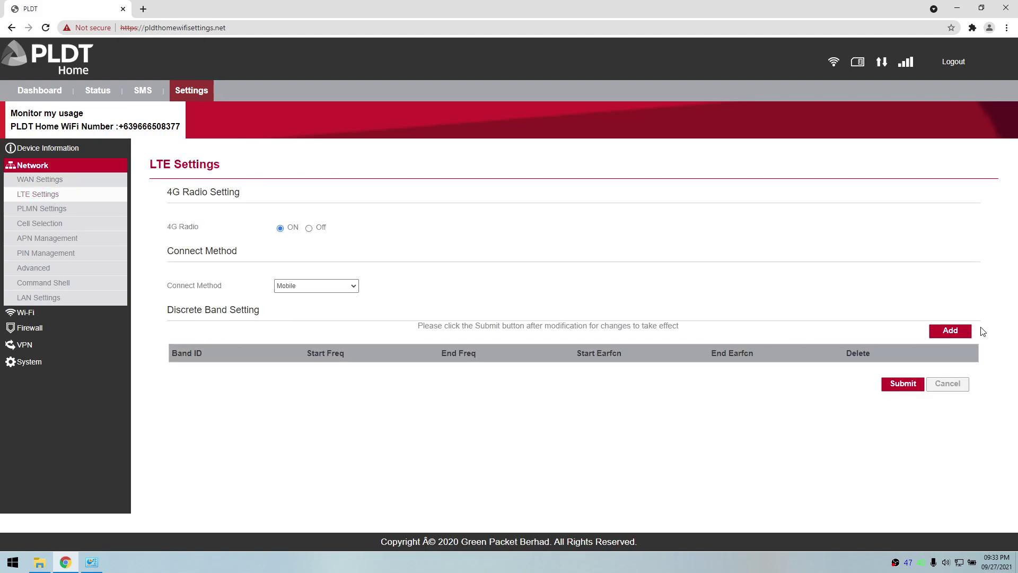
left_click(950, 330)
left_click(188, 369)
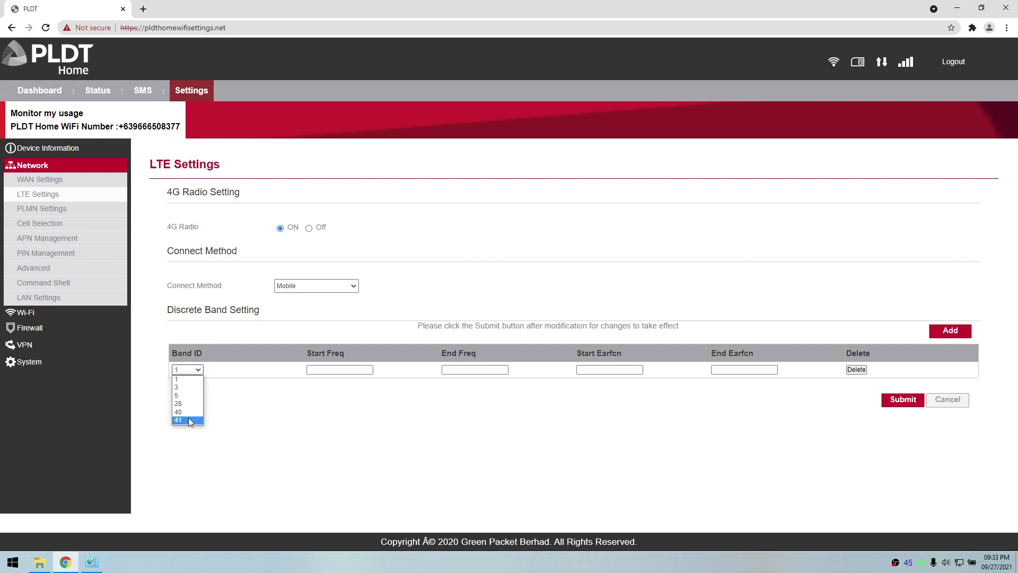
left_click(195, 437)
Step: Check the dashboard's current band 40/XX, then go back to Settings
left_click(46, 92)
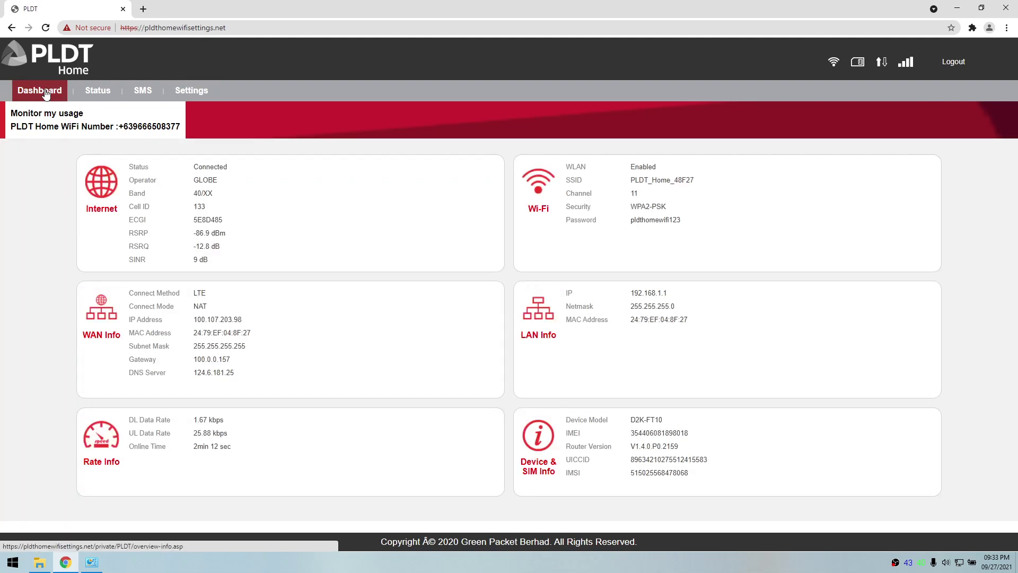
left_click_drag(190, 197, 216, 200)
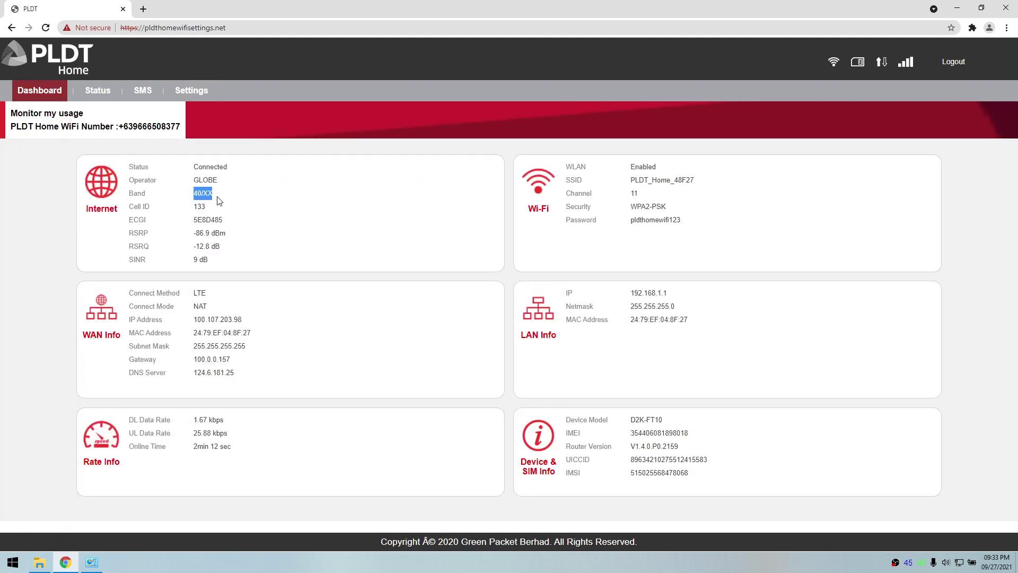
left_click(191, 91)
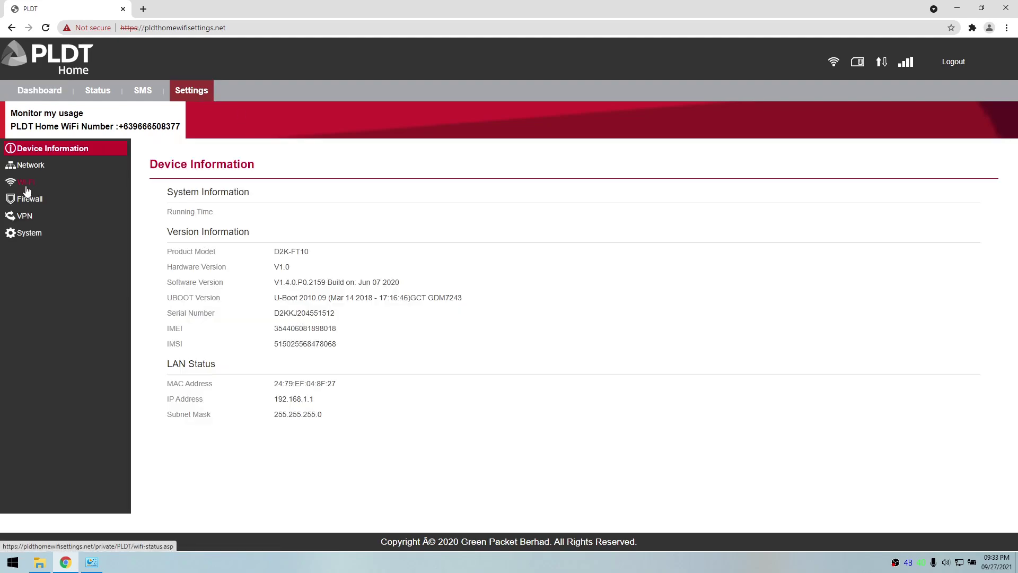
Step: Add an LTE discrete band row with Band ID 3 and submit it successfully
left_click(27, 167)
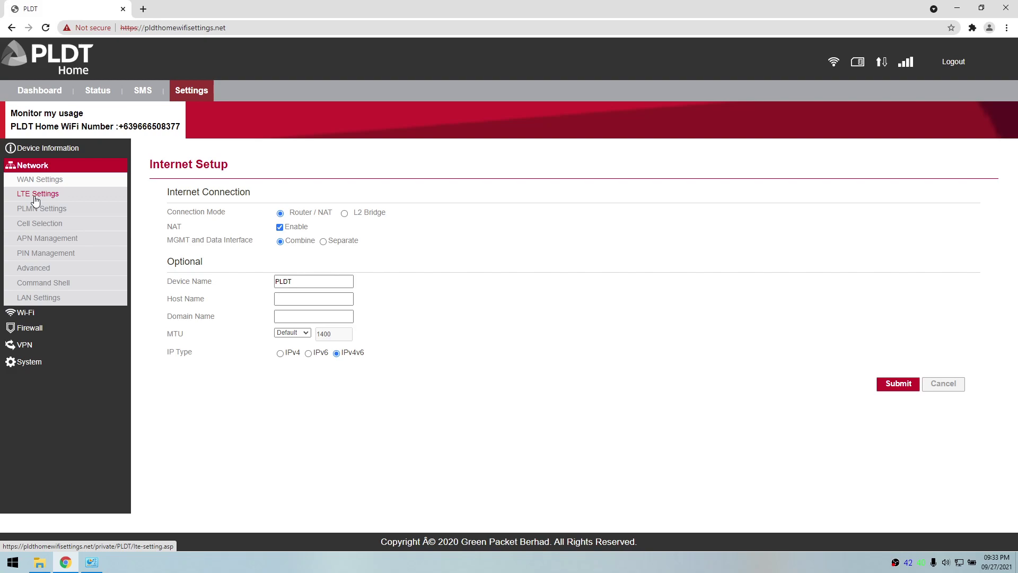
left_click(35, 199)
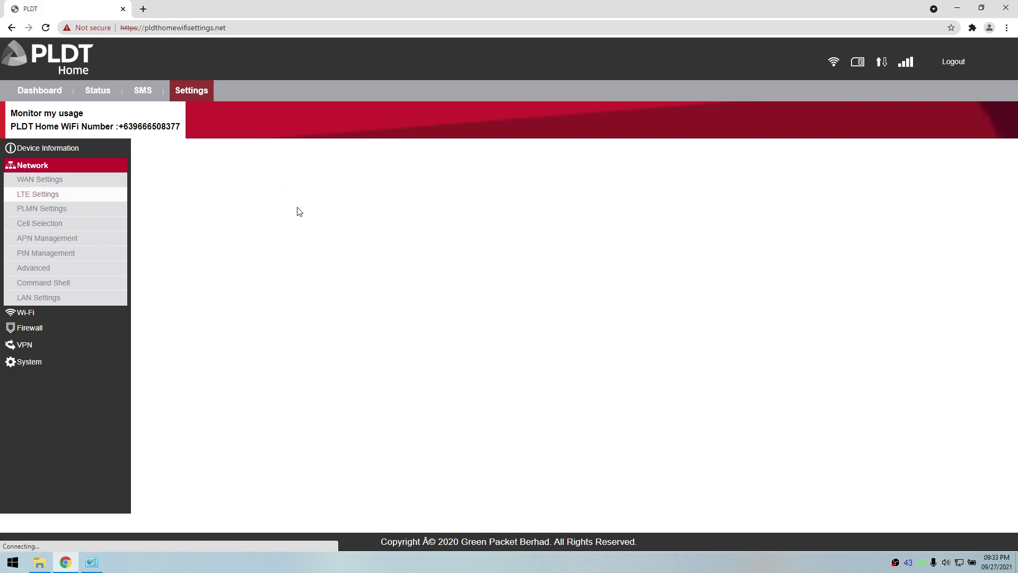
left_click(963, 333)
left_click(198, 371)
left_click(181, 384)
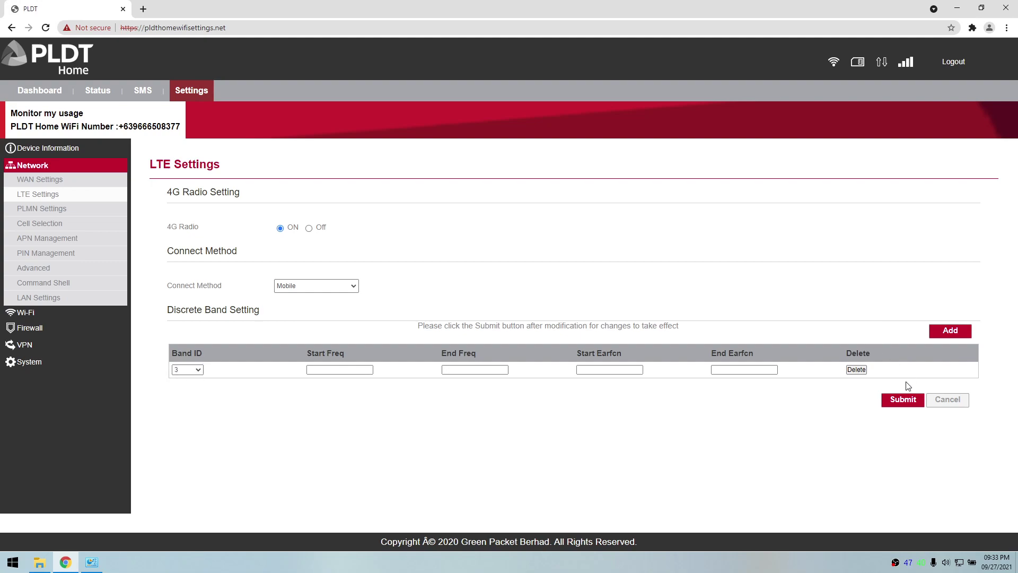
left_click(902, 400)
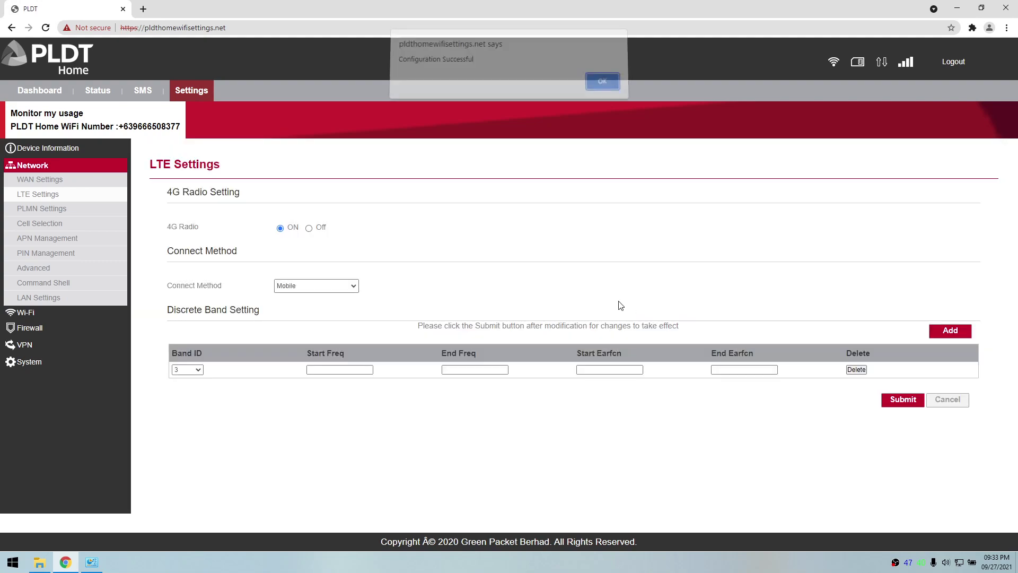
left_click(600, 88)
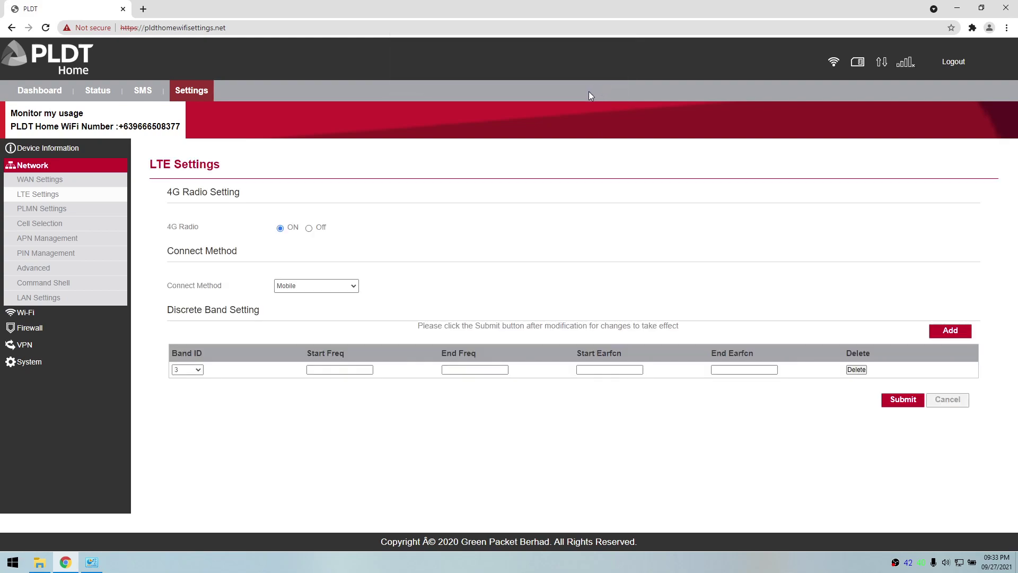
Step: Reload the dashboard until it reads Connected and highlight the band value 3/XX
left_click(35, 95)
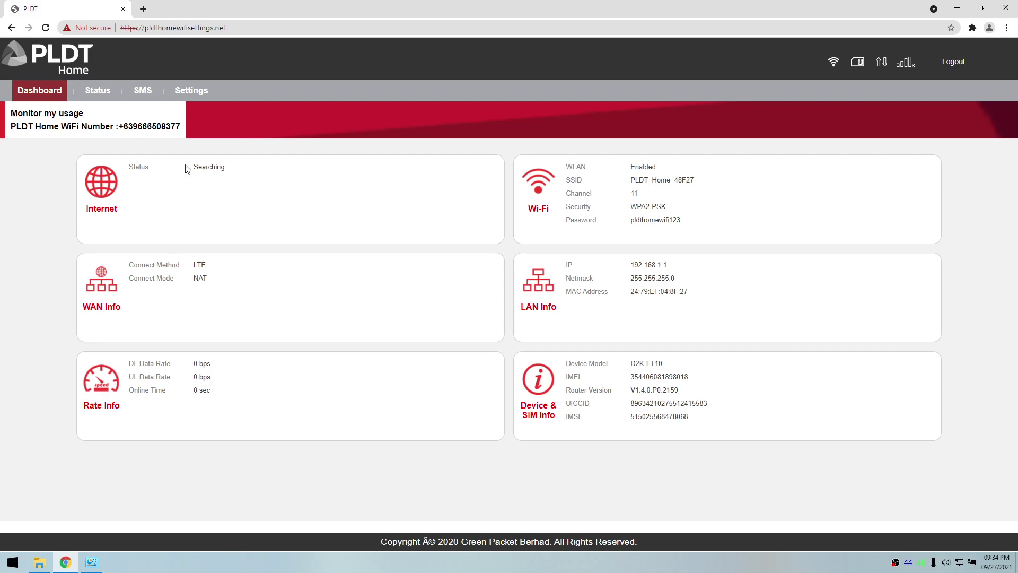
left_click(43, 94)
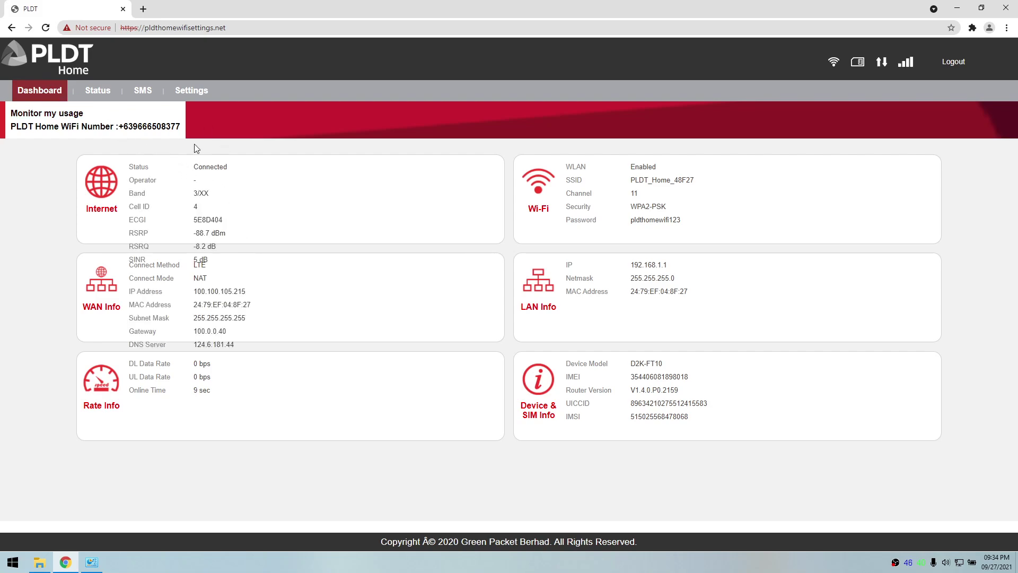
left_click_drag(192, 197, 216, 200)
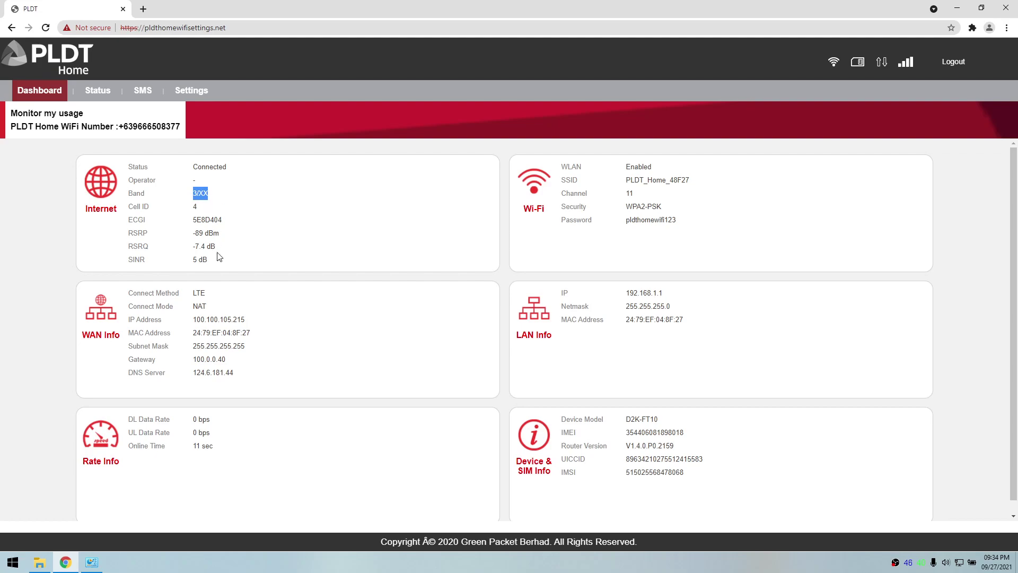
Step: Add a second LTE discrete band row with Band ID 28 alongside band 3 and submit
left_click(199, 99)
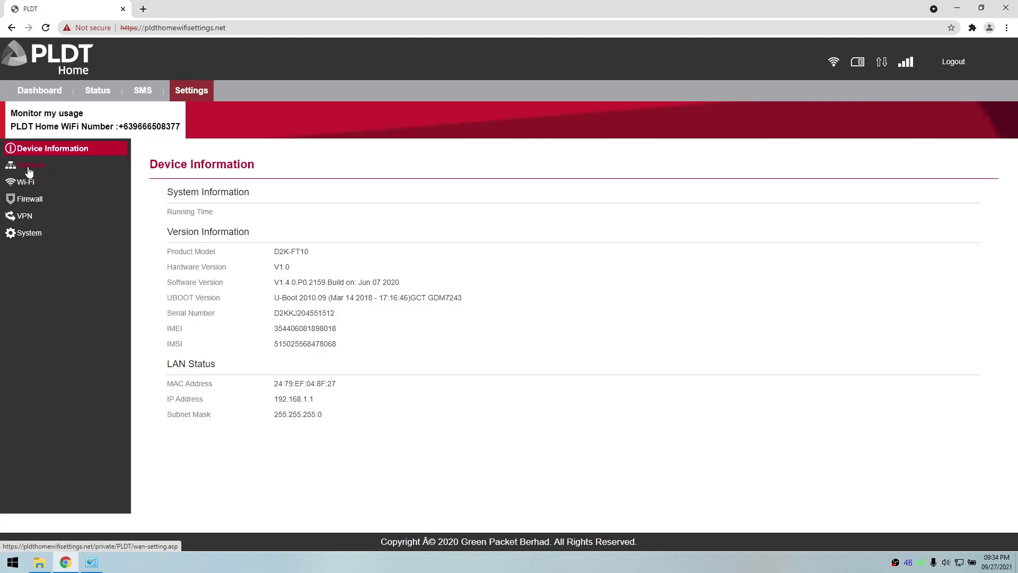
left_click(31, 165)
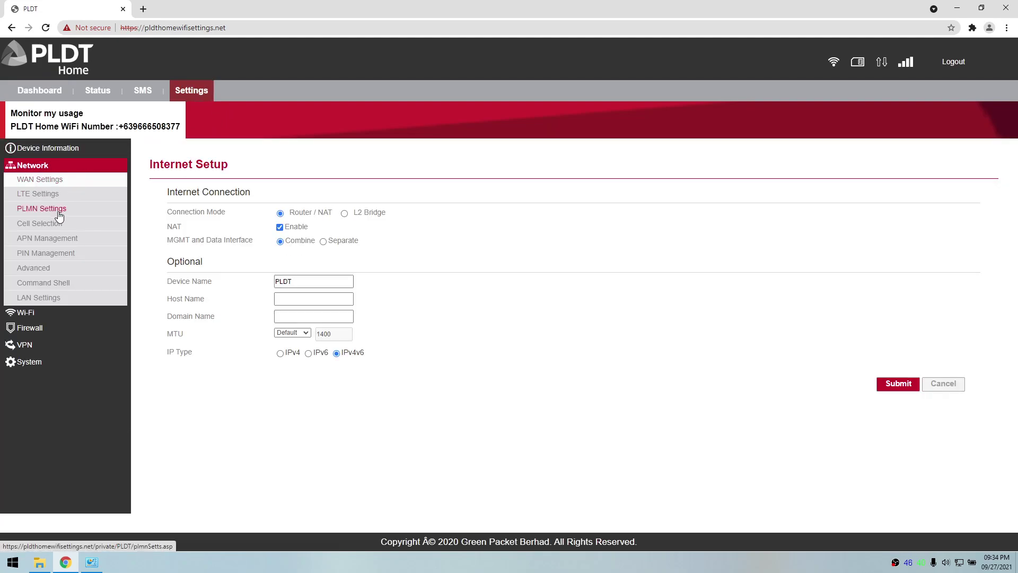
left_click(89, 196)
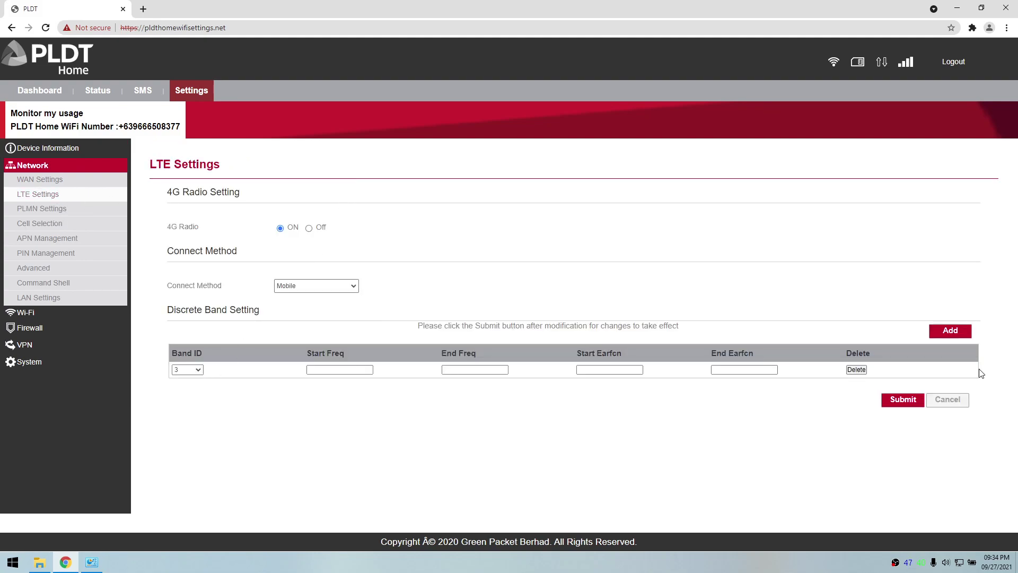
left_click(951, 331)
left_click(185, 386)
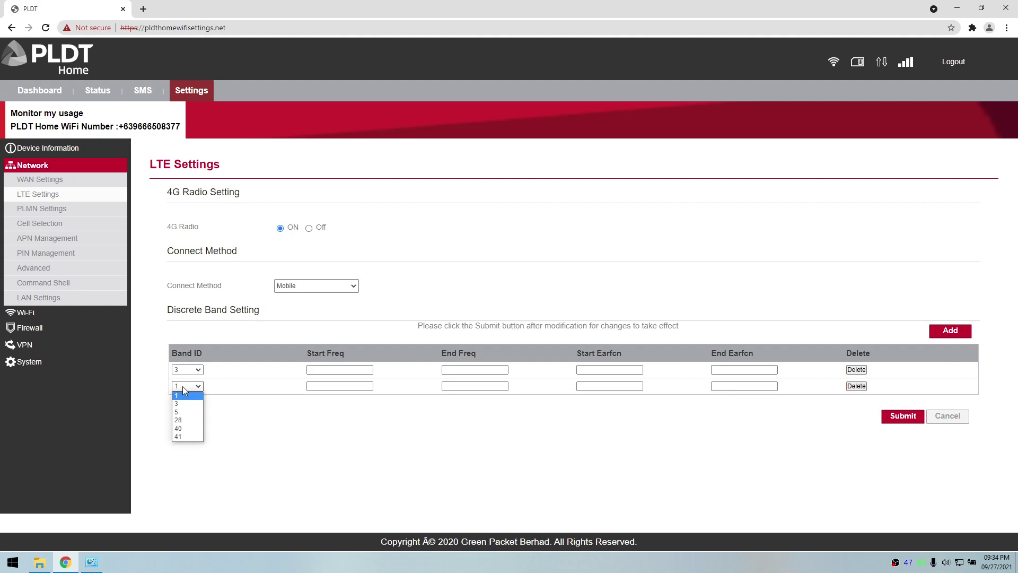
left_click(178, 420)
left_click(903, 416)
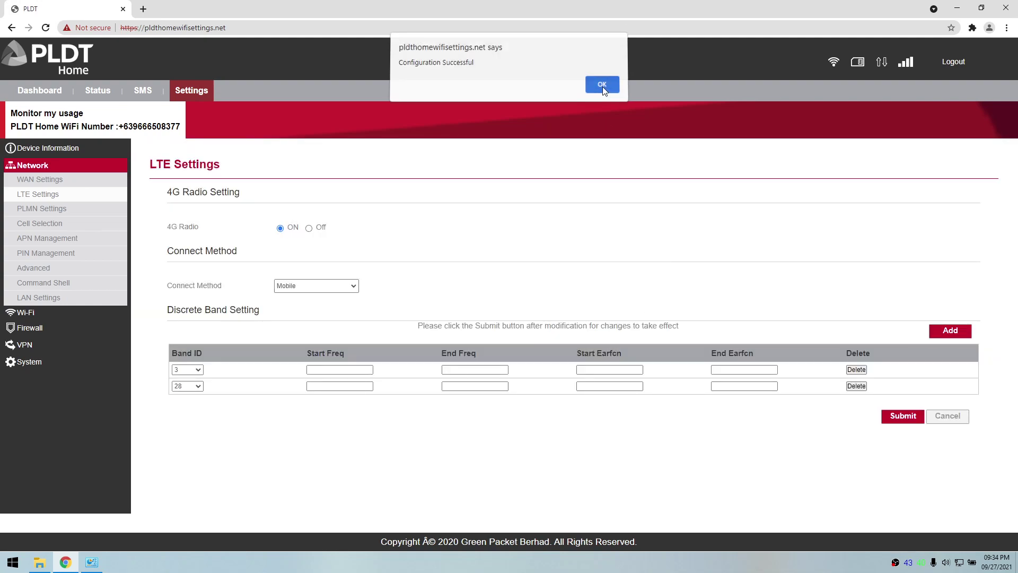
left_click(605, 93)
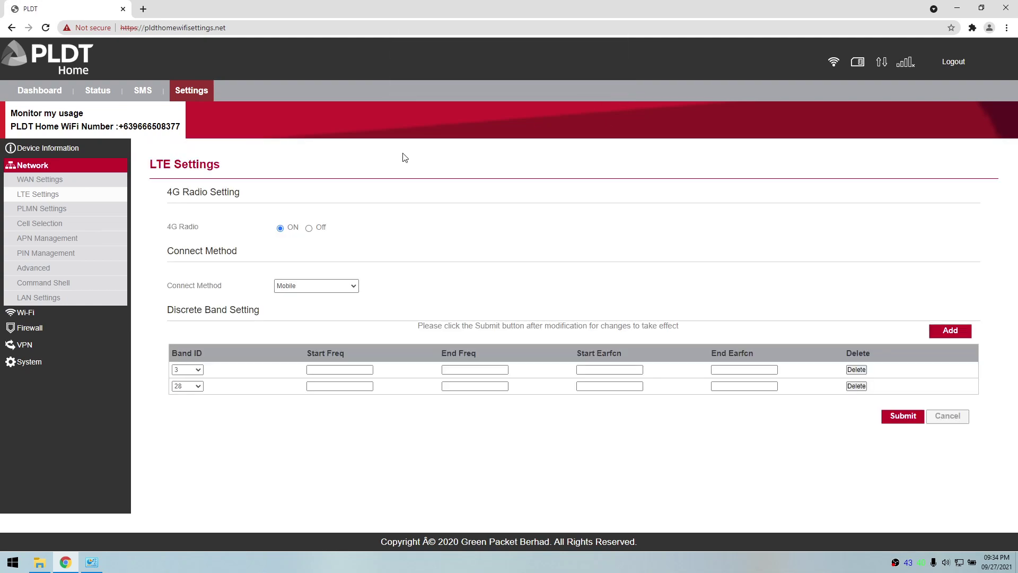
Step: Wait for the dashboard to reconnect and highlight the band value 3/28
left_click(25, 94)
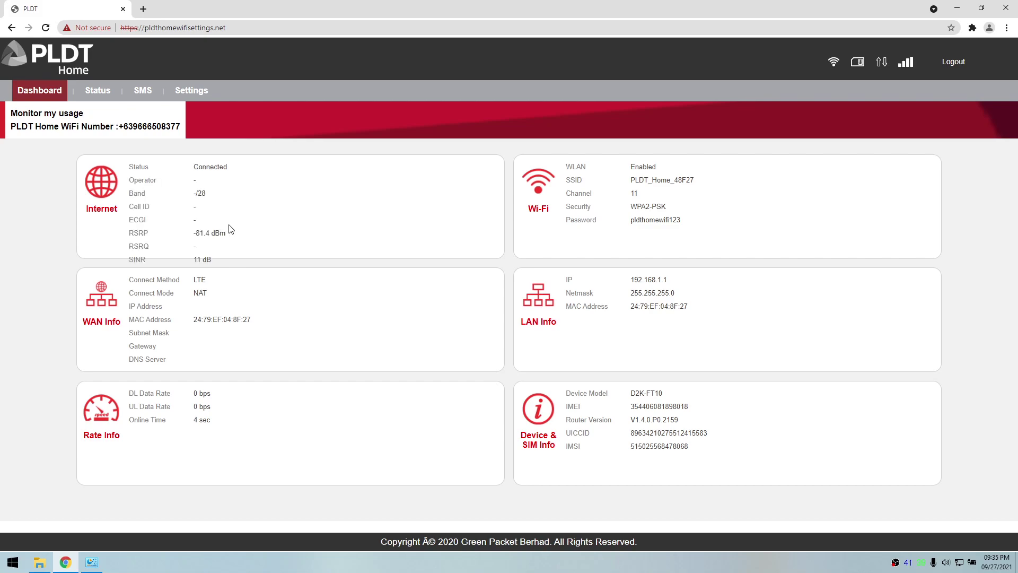
left_click_drag(211, 194, 192, 194)
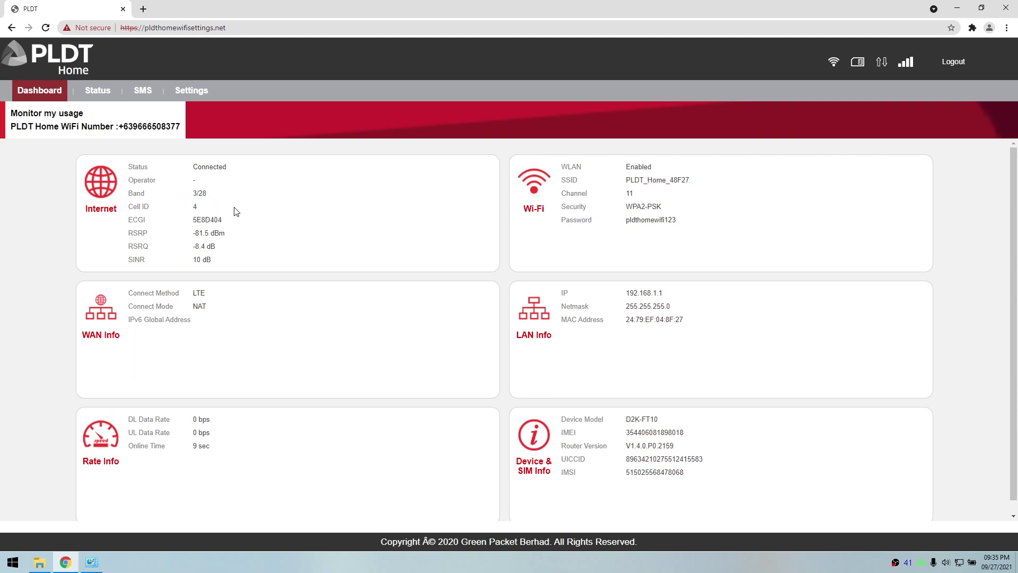
left_click_drag(210, 194, 190, 194)
Step: Review the LTE, PLMN and Cell Selection pages, leaving cell selection at Auto Select
left_click(206, 99)
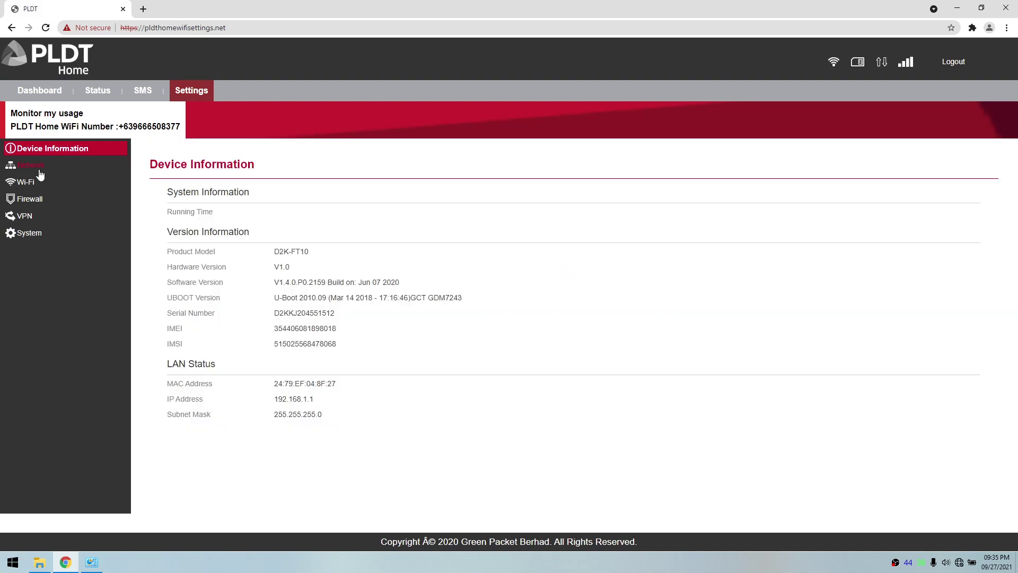
left_click(40, 174)
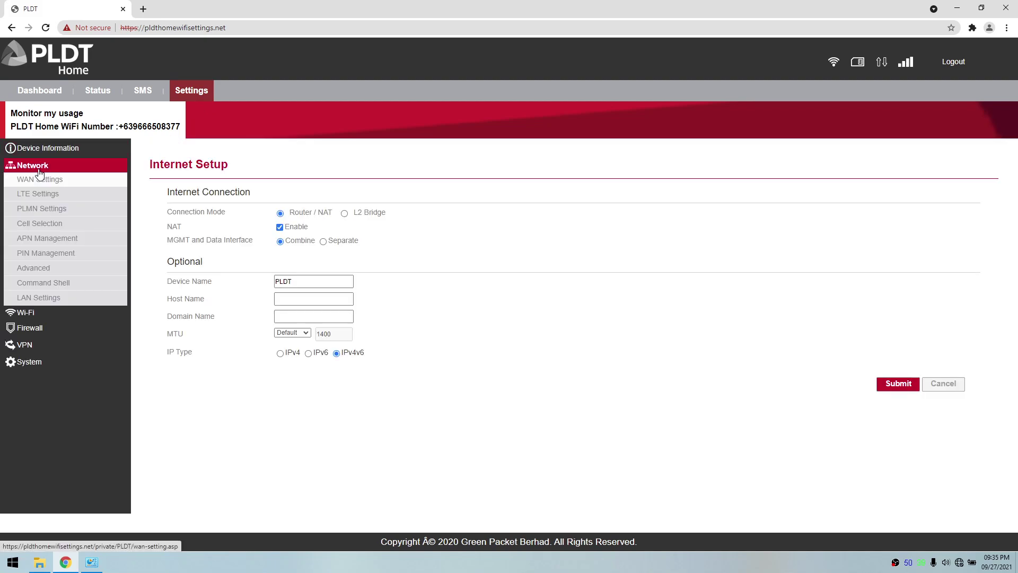
left_click(39, 194)
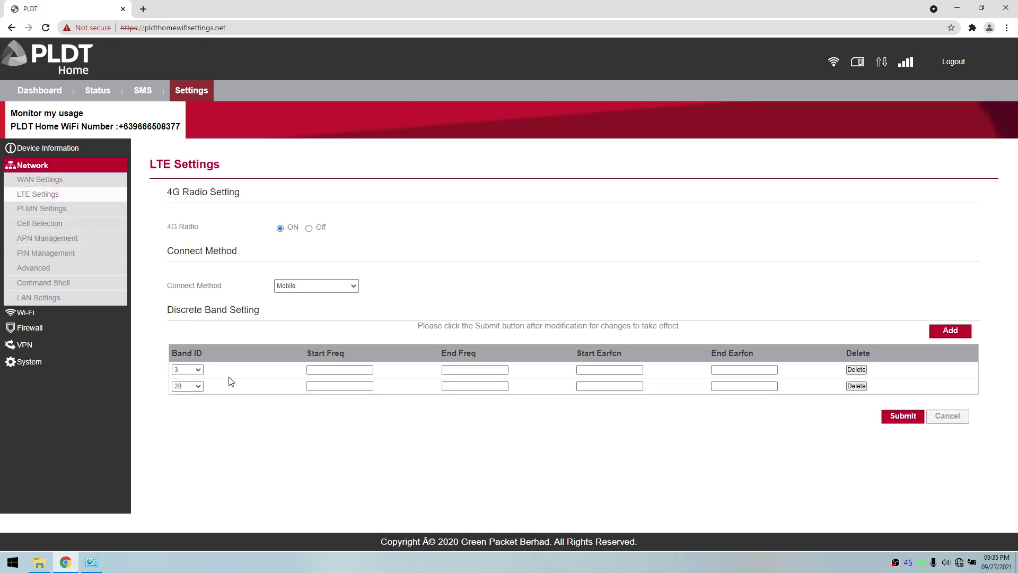
left_click(60, 210)
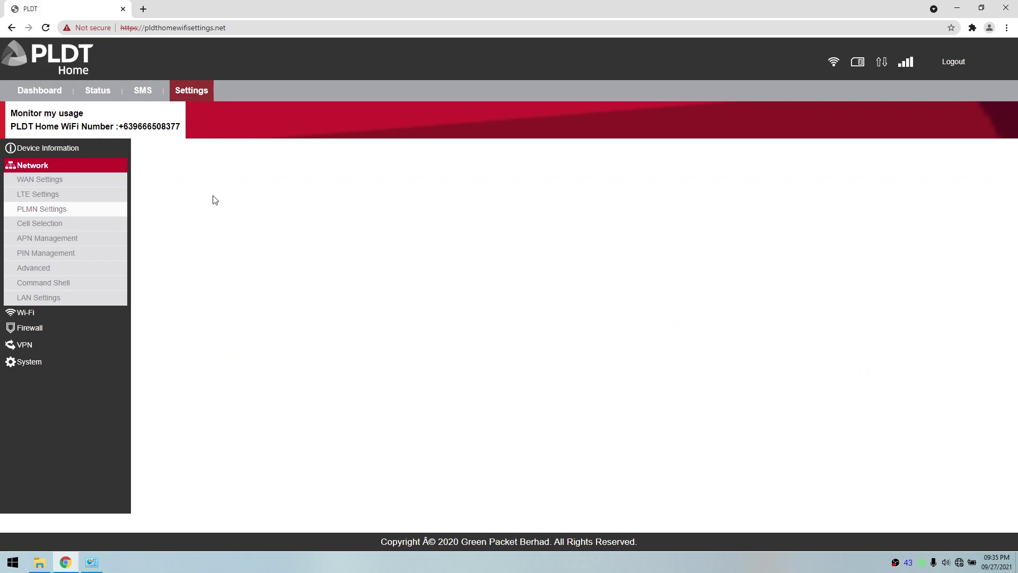
left_click(51, 225)
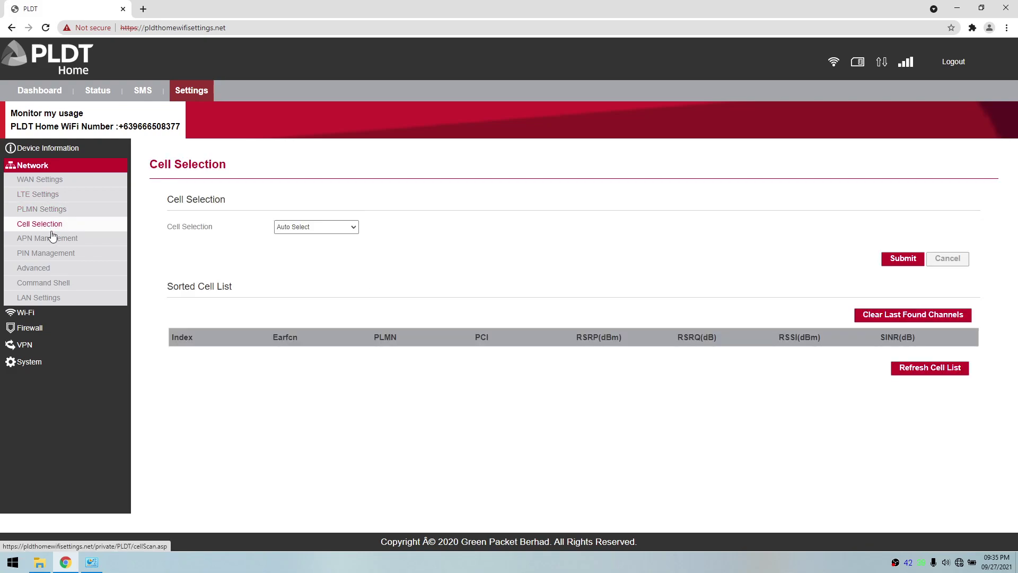
left_click(305, 227)
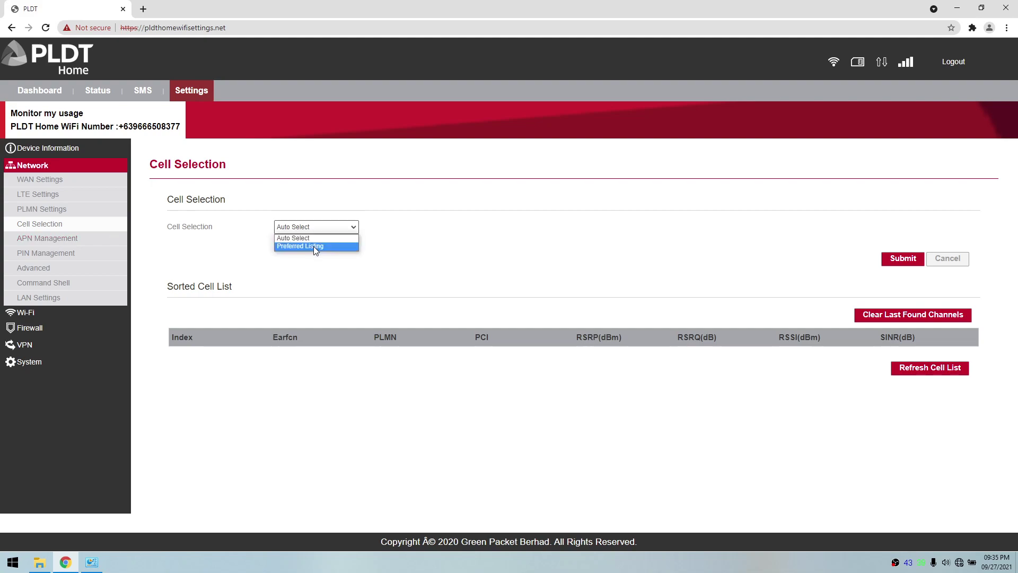
left_click(645, 204)
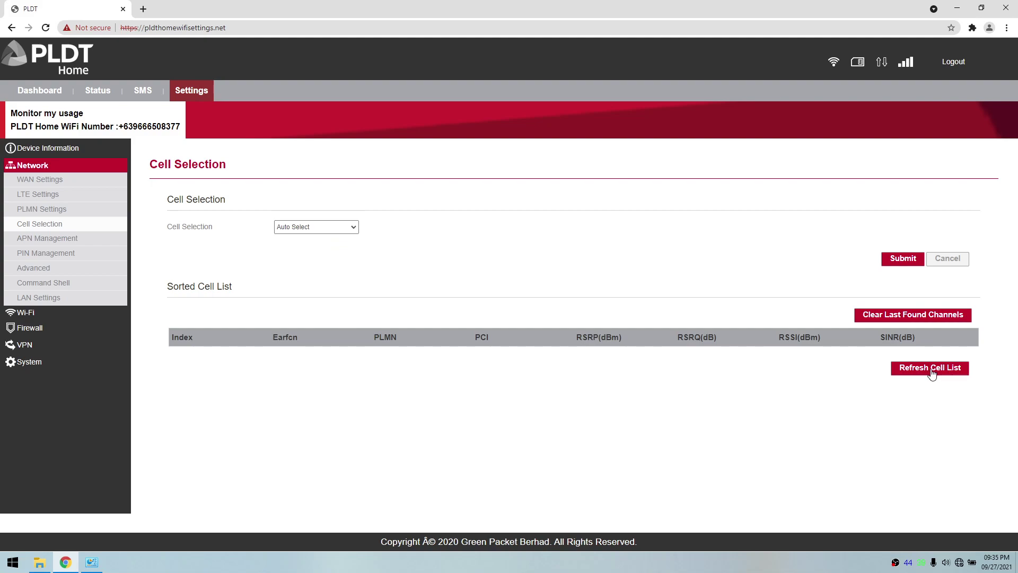
Step: Browse APN, PIN and Advanced settings keeping operation mode CAT 7/6/4, then open Command Shell
left_click(37, 243)
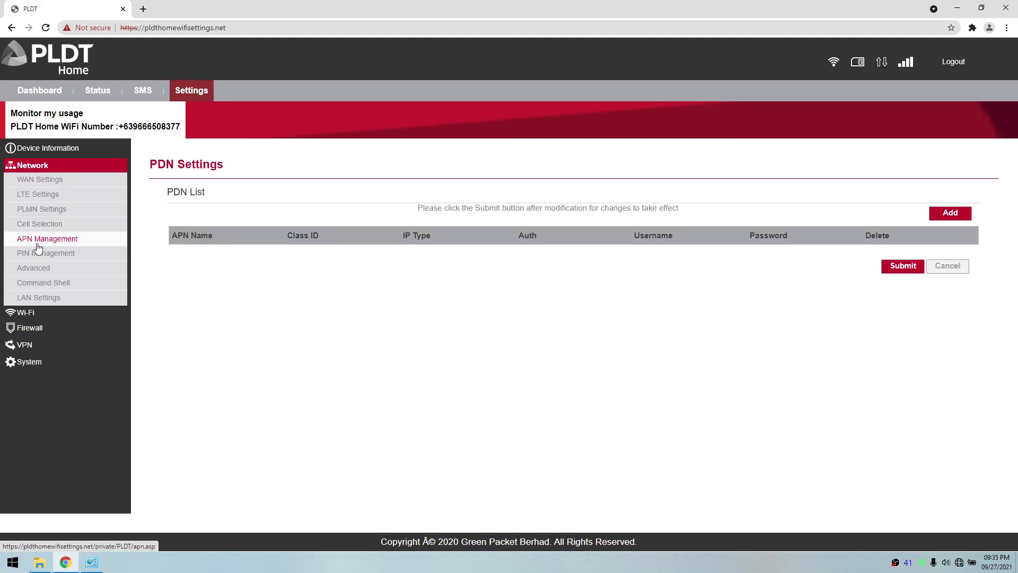
left_click(46, 255)
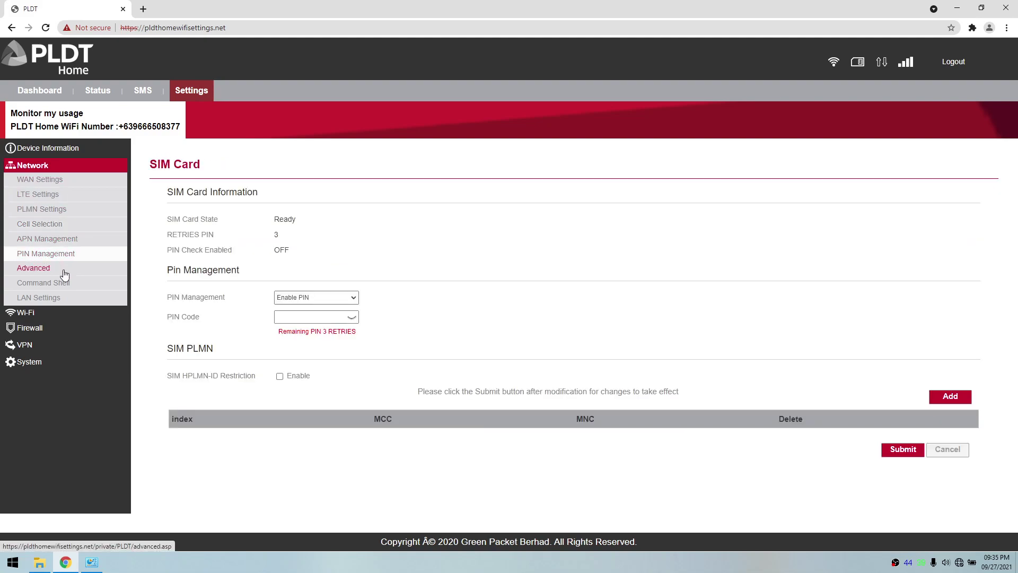
left_click(55, 268)
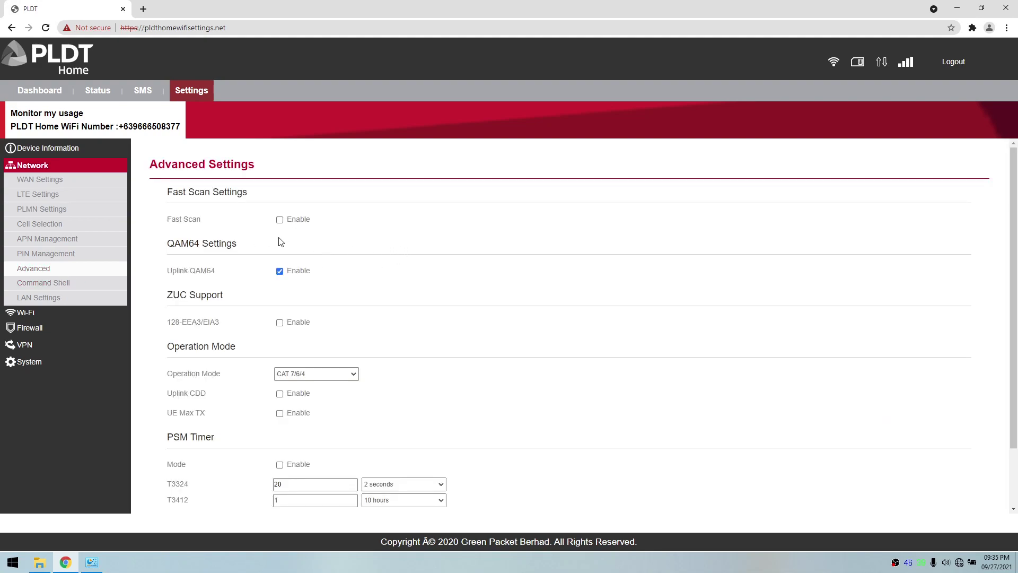
left_click(339, 374)
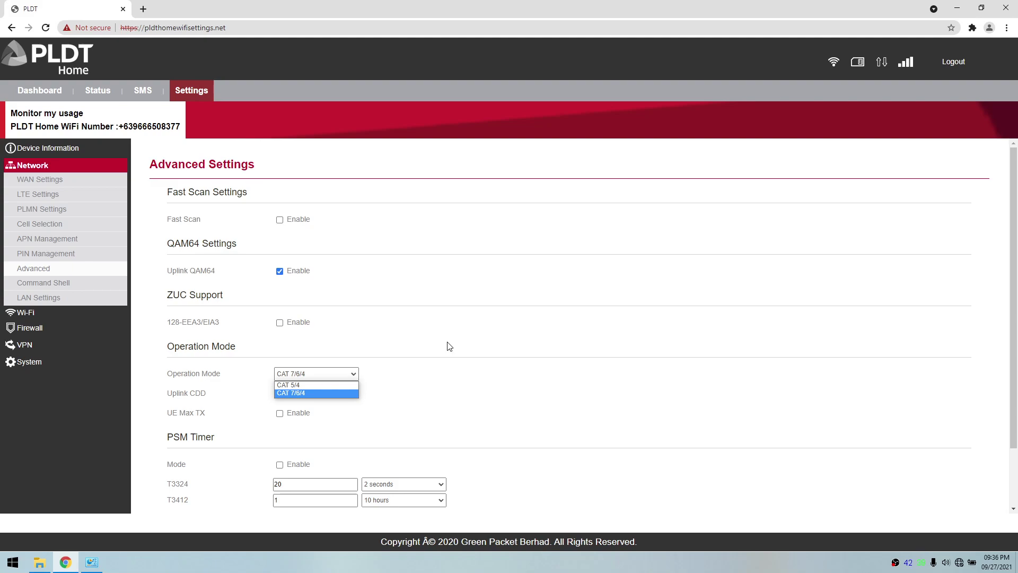
left_click(449, 346)
scroll(449, 318, "down", 2)
scroll(429, 275, "up", 2)
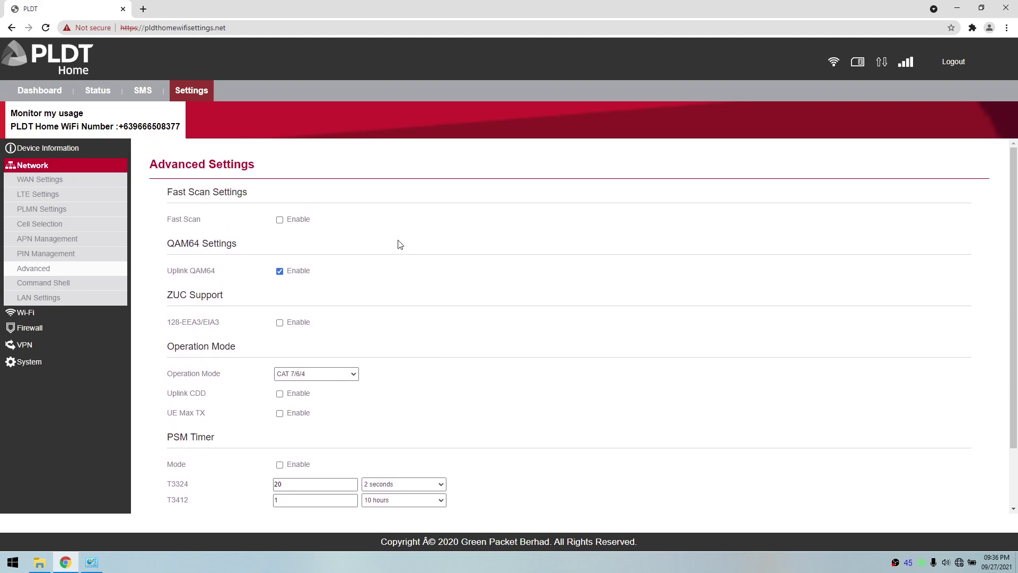
left_click(90, 283)
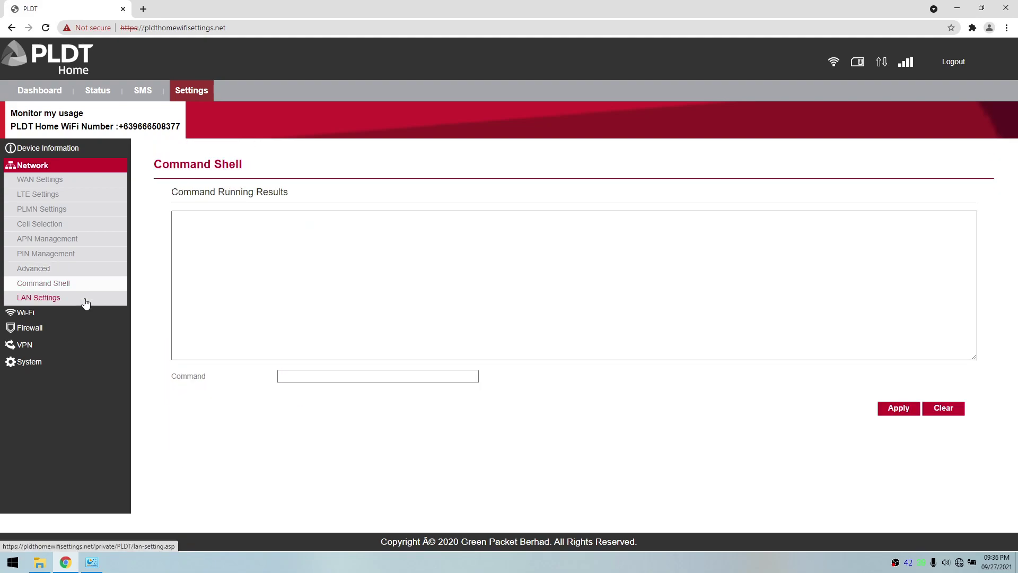
Step: Browse LAN, Wi-Fi status, WLAN, WPS and MAC filtering pages, keeping Wi-Fi mode 802.11bgn
left_click(86, 302)
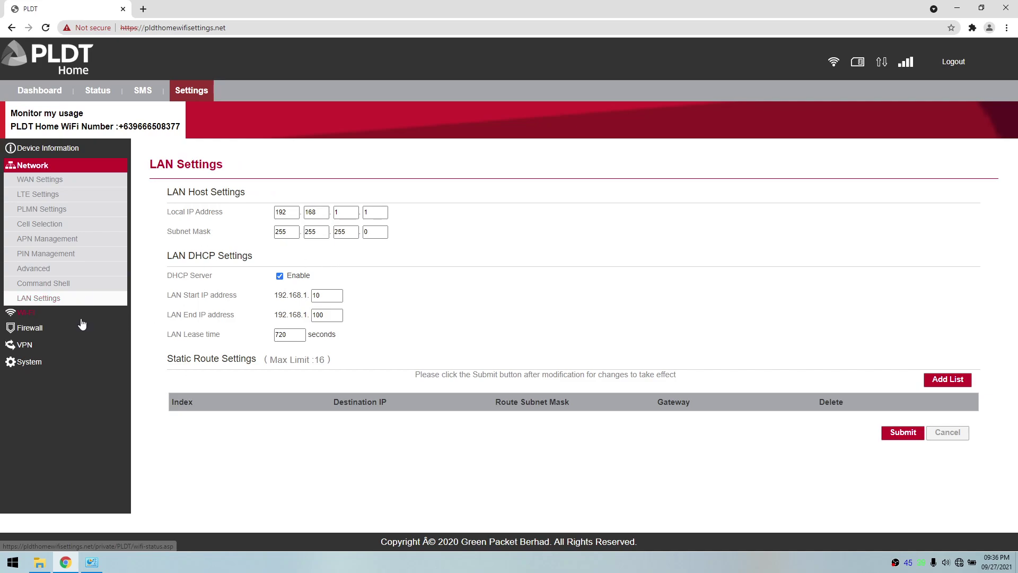
left_click(81, 320)
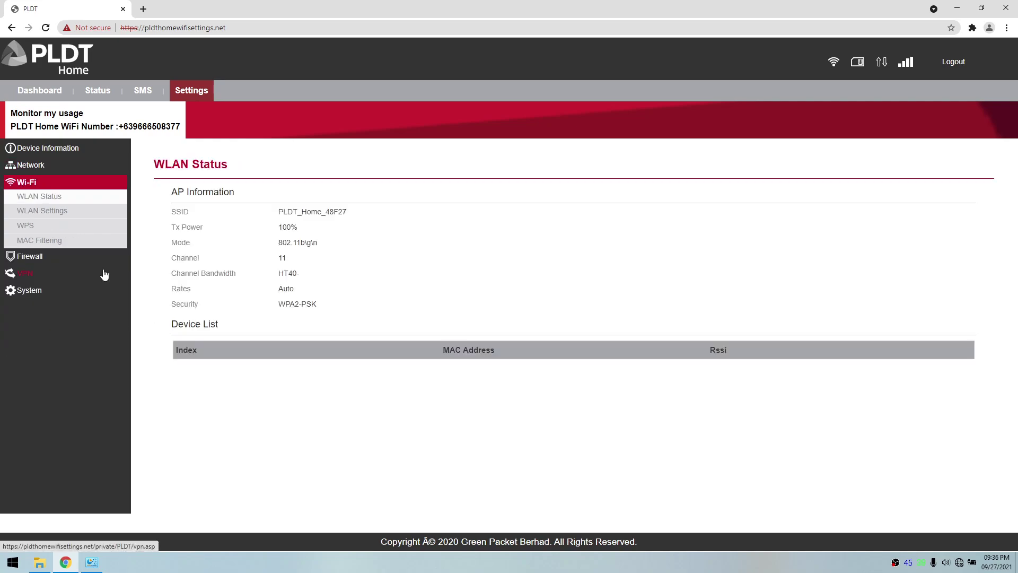
left_click(64, 215)
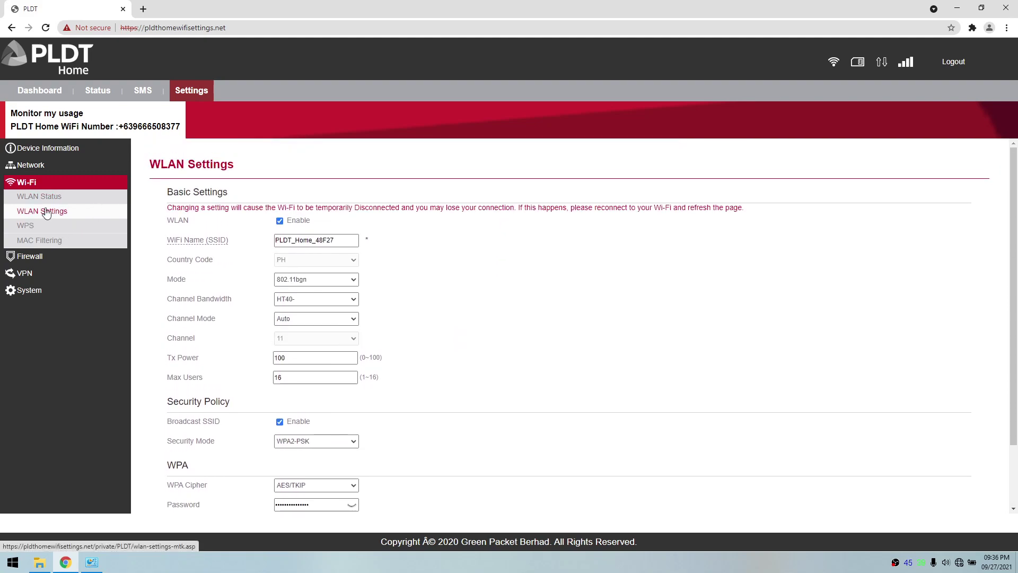
left_click(322, 281)
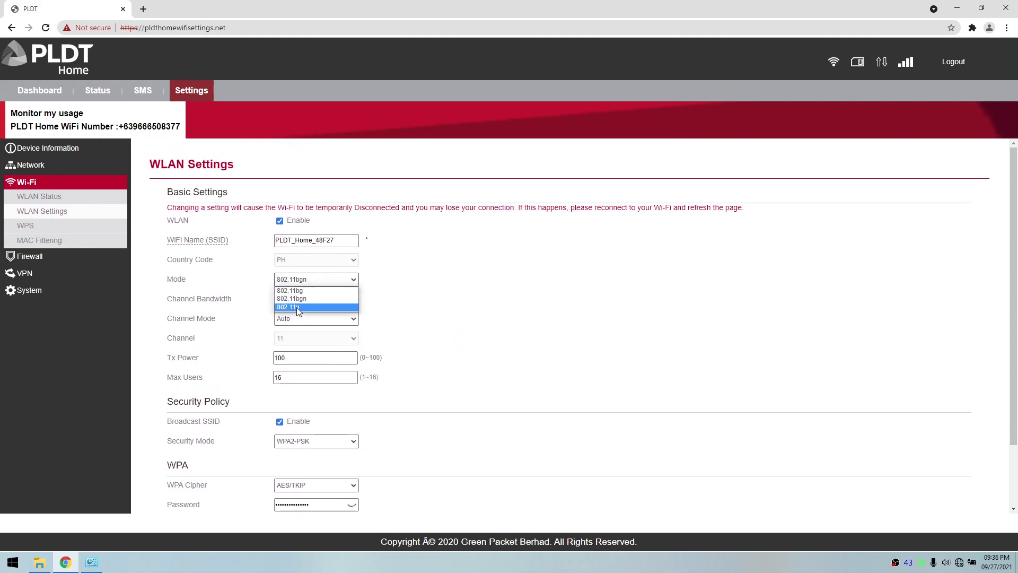
left_click(575, 255)
left_click(28, 225)
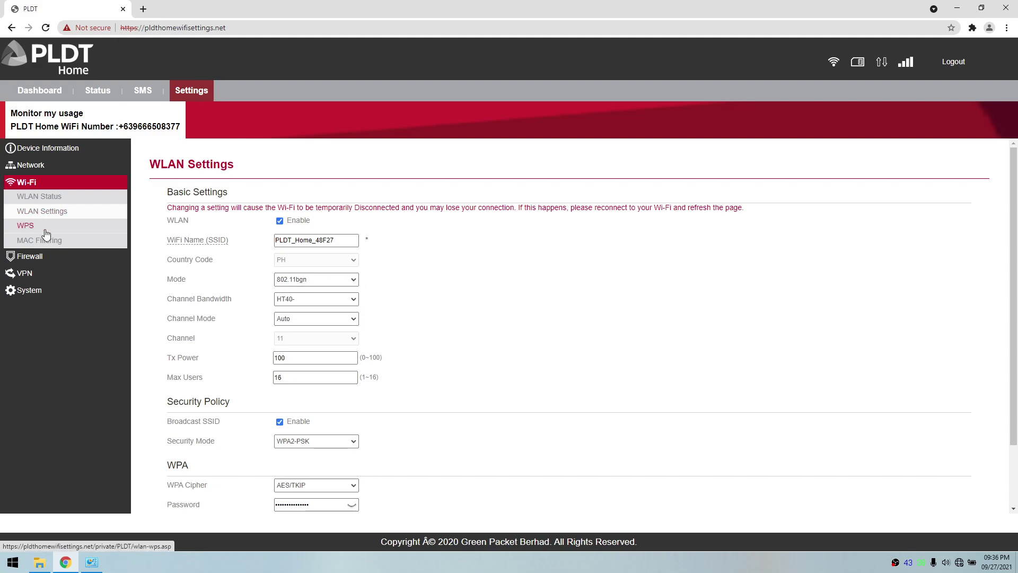
left_click(43, 241)
Step: Look through the firewall's ALG, port forwarding, DMZ and UPnP pages
left_click(51, 257)
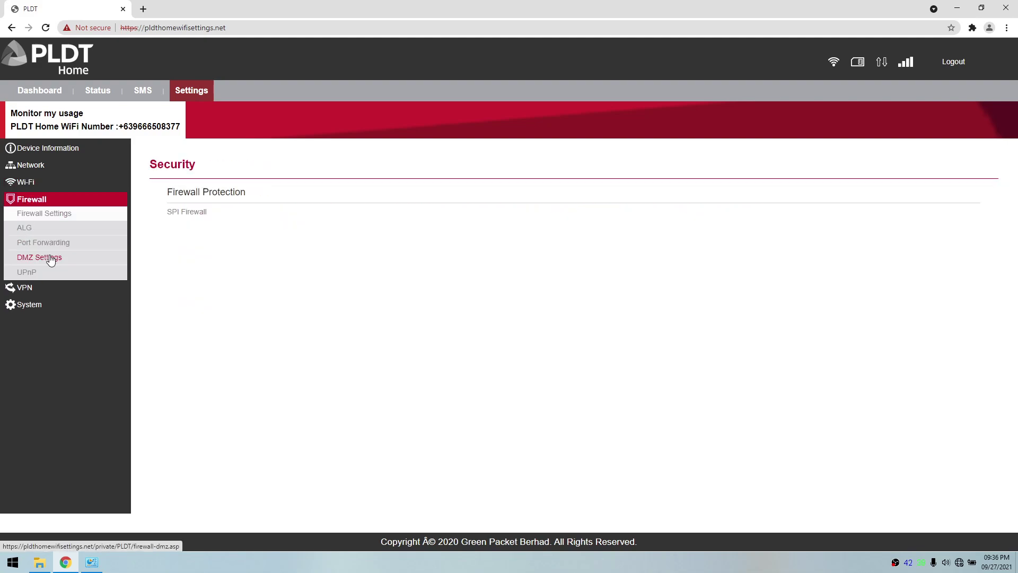
left_click(53, 233)
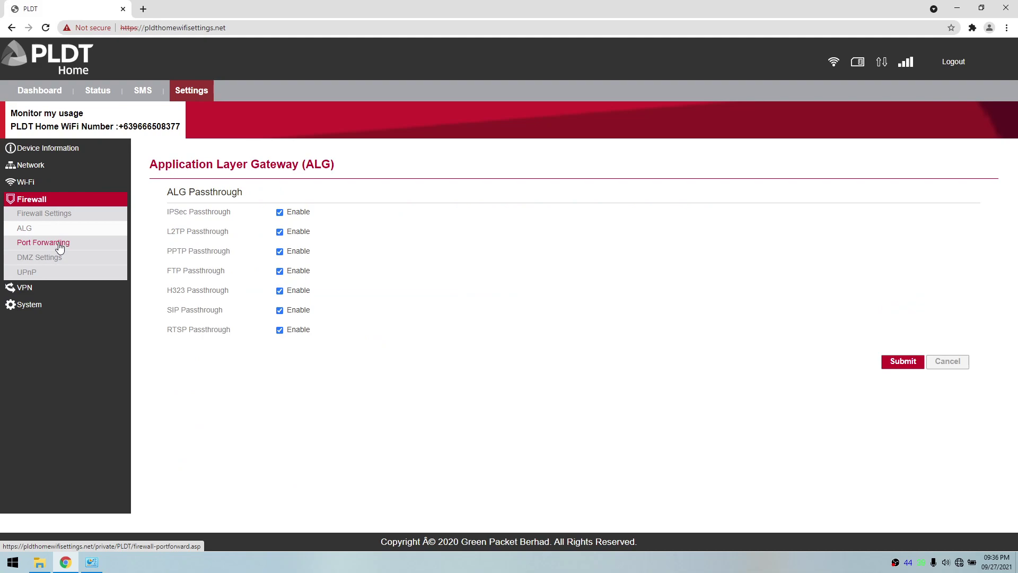
left_click(59, 243)
left_click(61, 258)
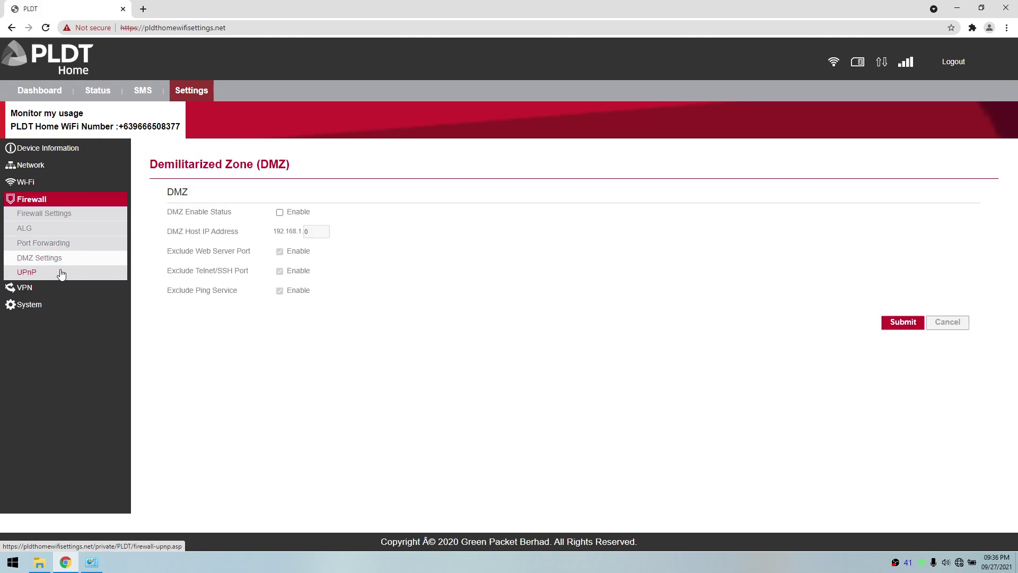
left_click(61, 273)
Step: Preview the PPTP, L2TP and GRE VPN fields, then set VPN Protocol back to None
left_click(50, 288)
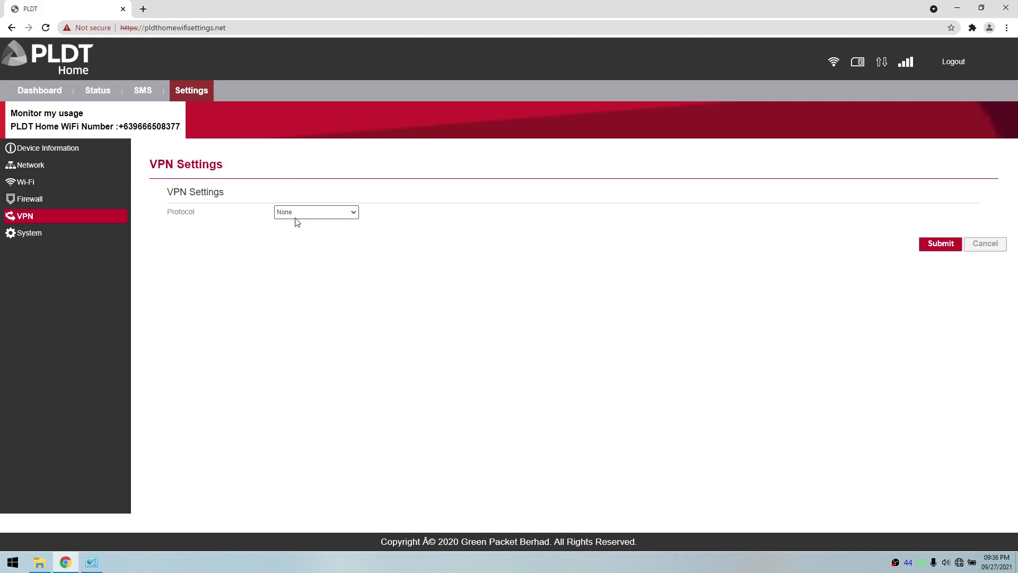
left_click(325, 211)
left_click(320, 231)
left_click(333, 213)
left_click(321, 239)
left_click(353, 213)
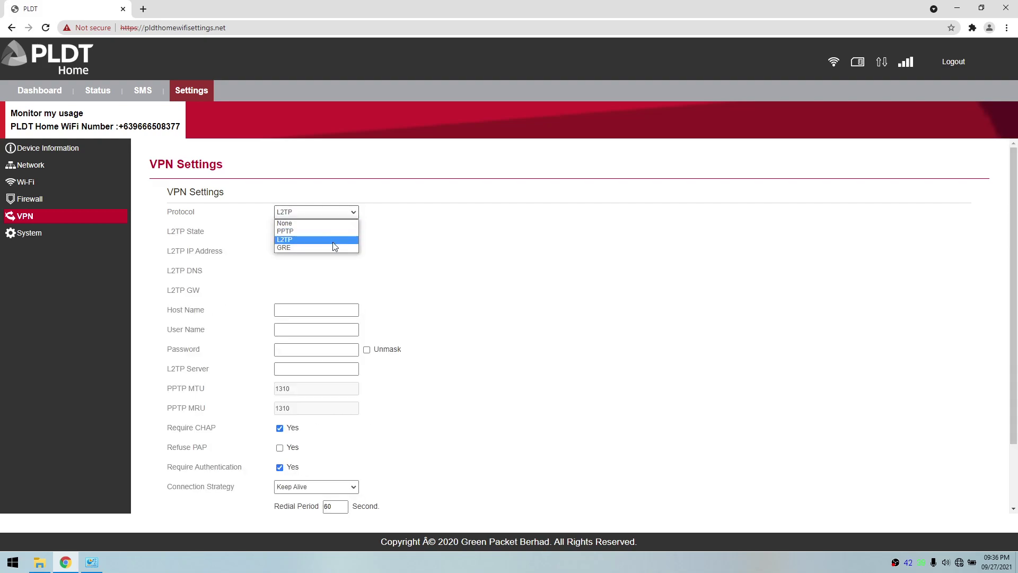
left_click(332, 247)
left_click(340, 213)
left_click(325, 224)
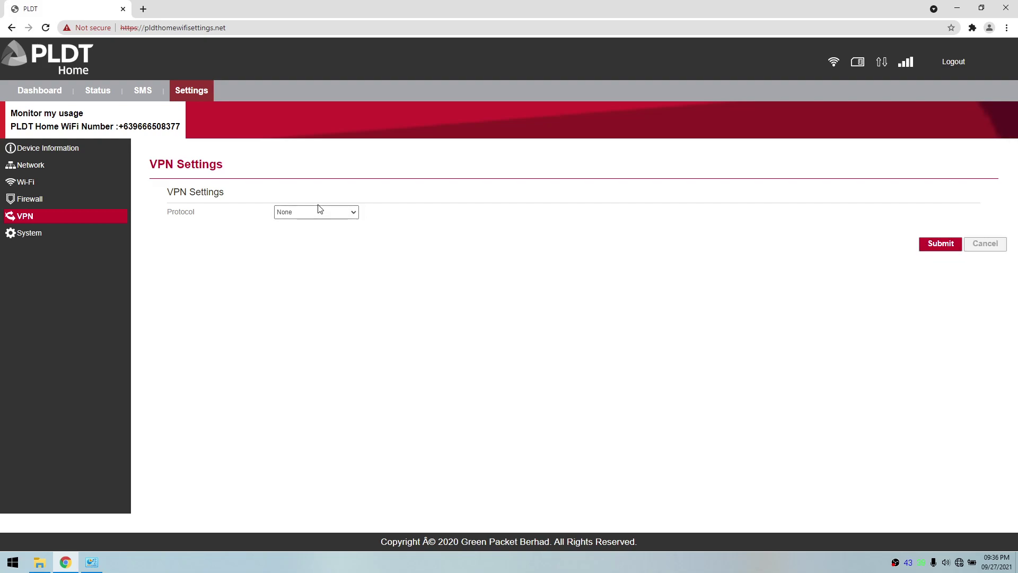
Step: Open System Maintenance and scroll through its reboot, reset and backup options
left_click(52, 235)
scroll(402, 277, "down", 1)
scroll(393, 277, "up", 1)
Step: Browse Device Management and TR-069, preview DynDNS.org in DDNS, then set DDNS back to Disable
left_click(42, 264)
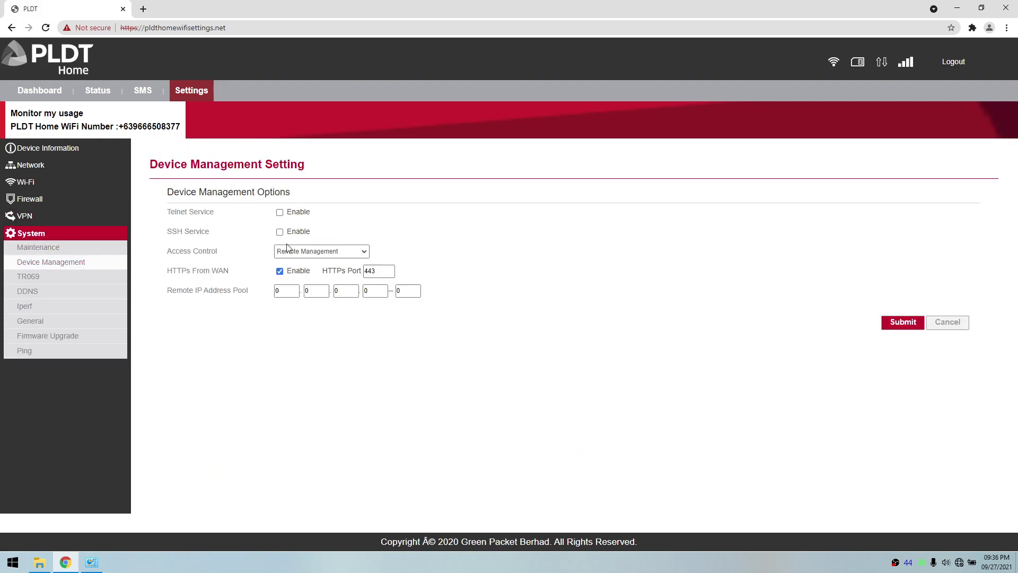
left_click(78, 276)
left_click(40, 293)
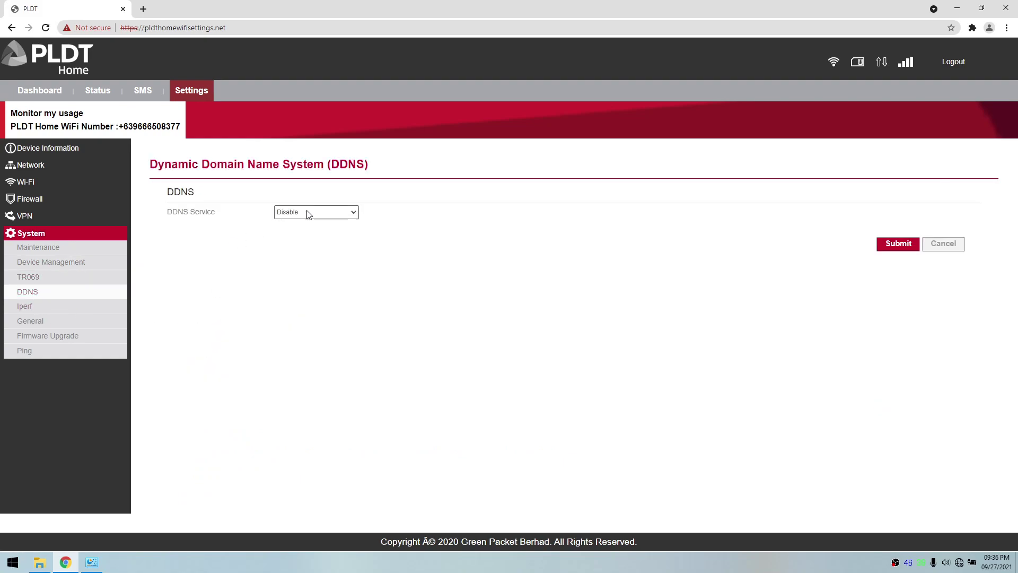
left_click(332, 212)
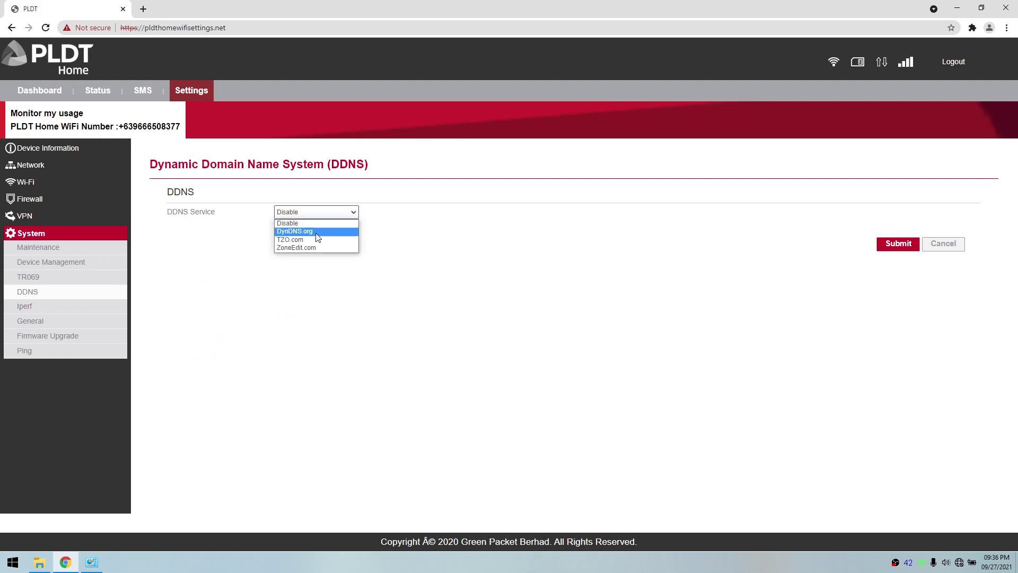
left_click(295, 231)
left_click(320, 212)
left_click(297, 223)
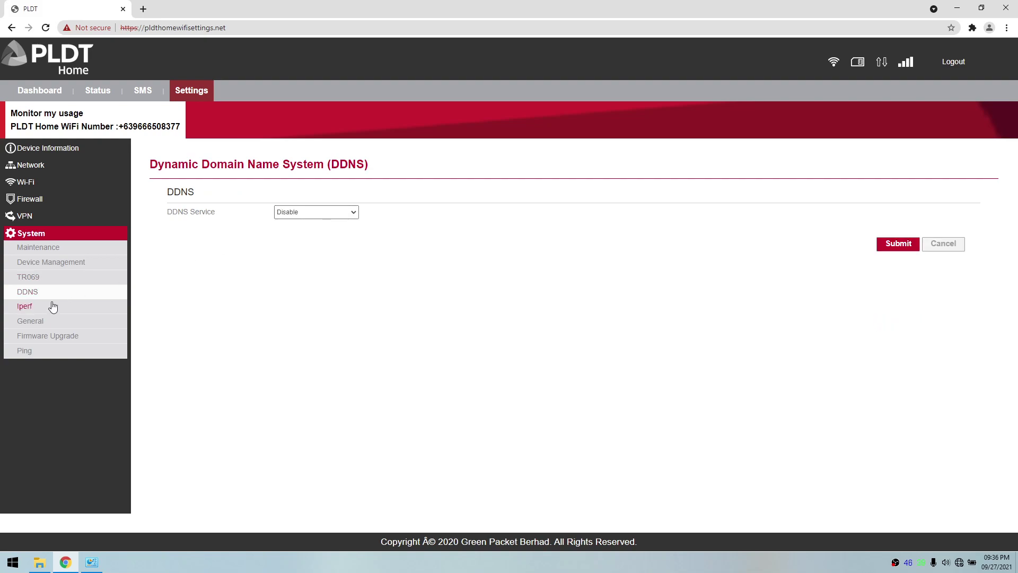
Step: Check Iperf (kept at TCP), General, Firmware Upgrade and Ping pages, then return to the dashboard
left_click(55, 306)
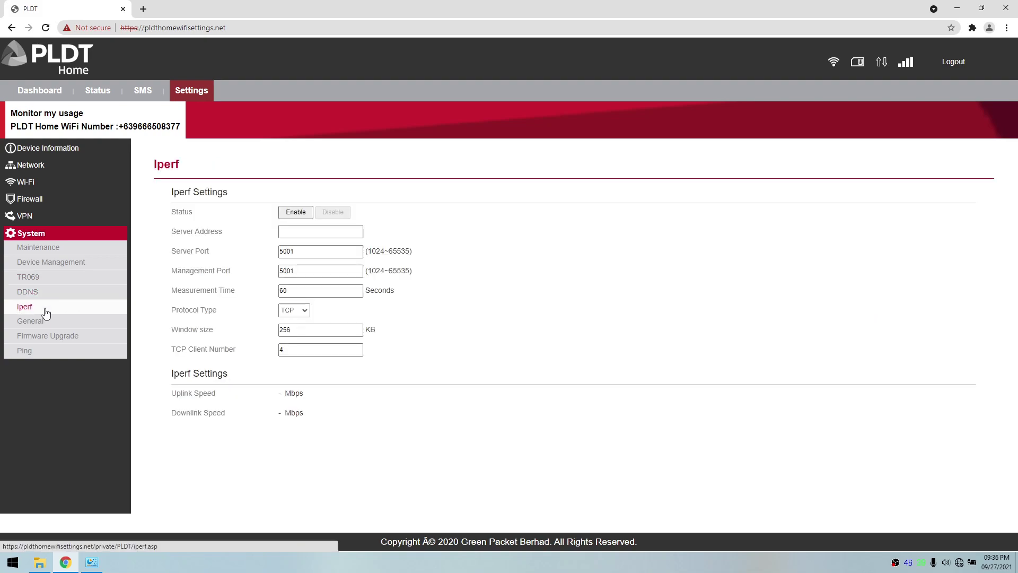
left_click(297, 311)
left_click(297, 319)
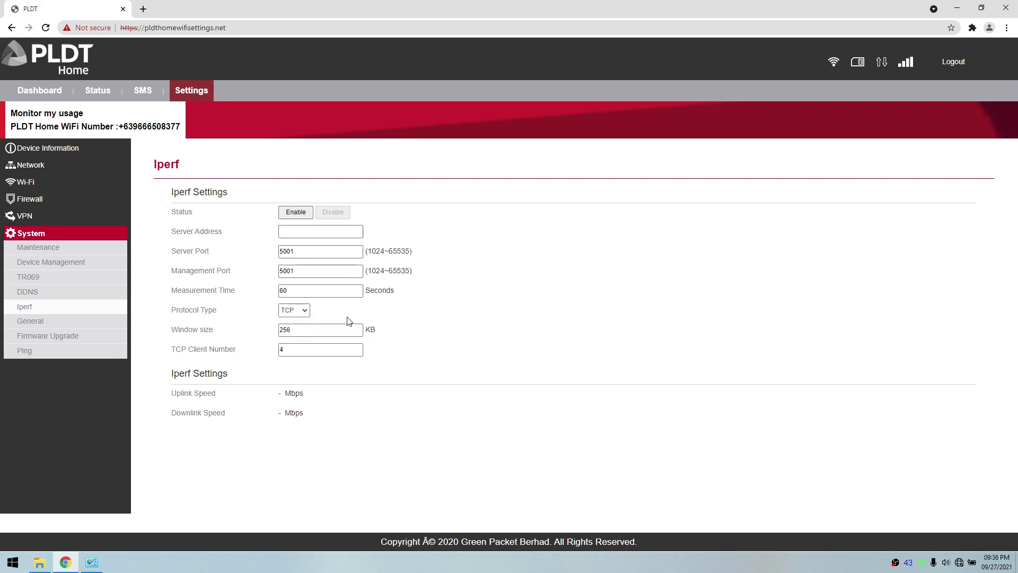
left_click(47, 322)
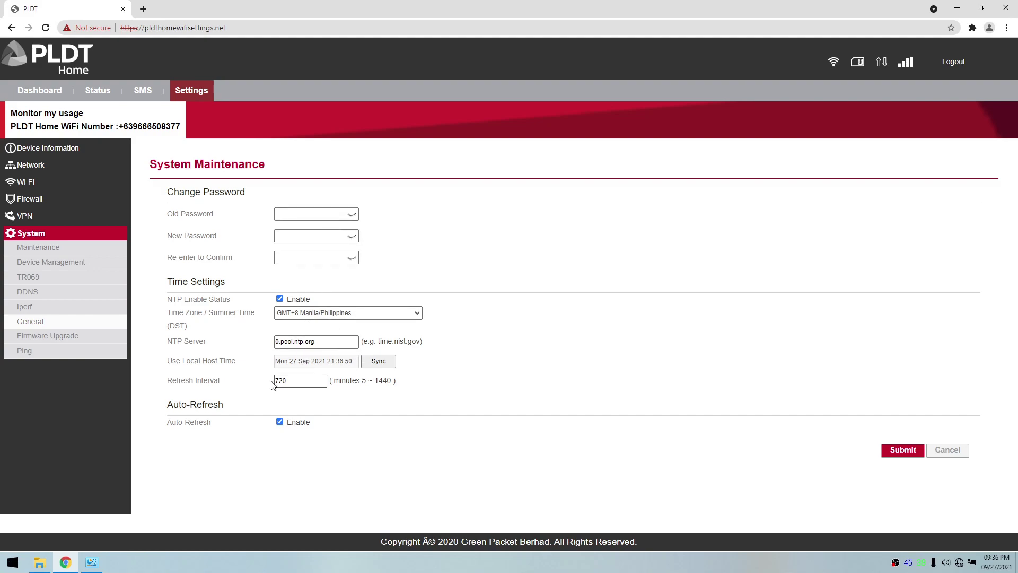
left_click(61, 338)
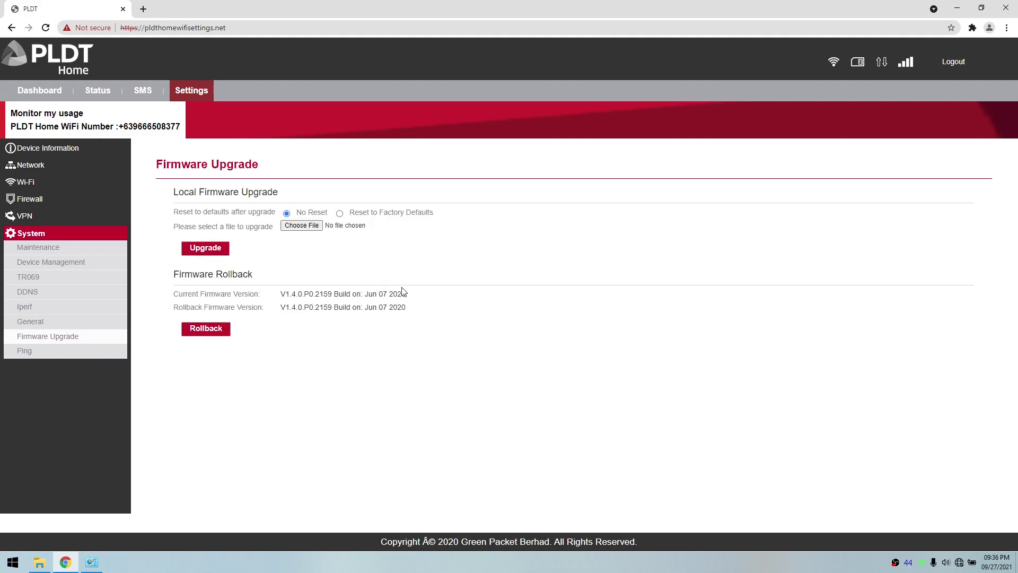
left_click(13, 352)
left_click(53, 149)
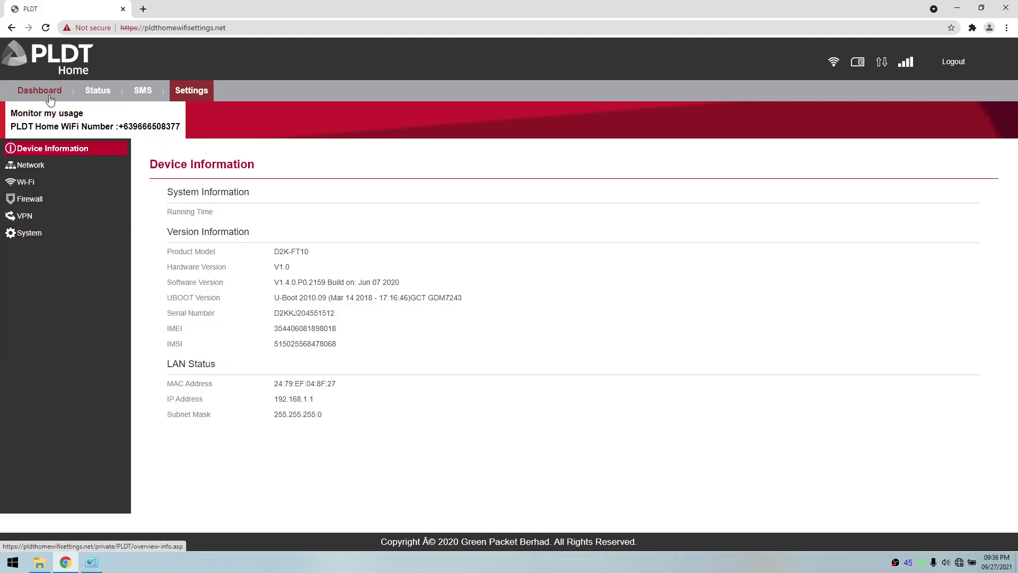
left_click(50, 98)
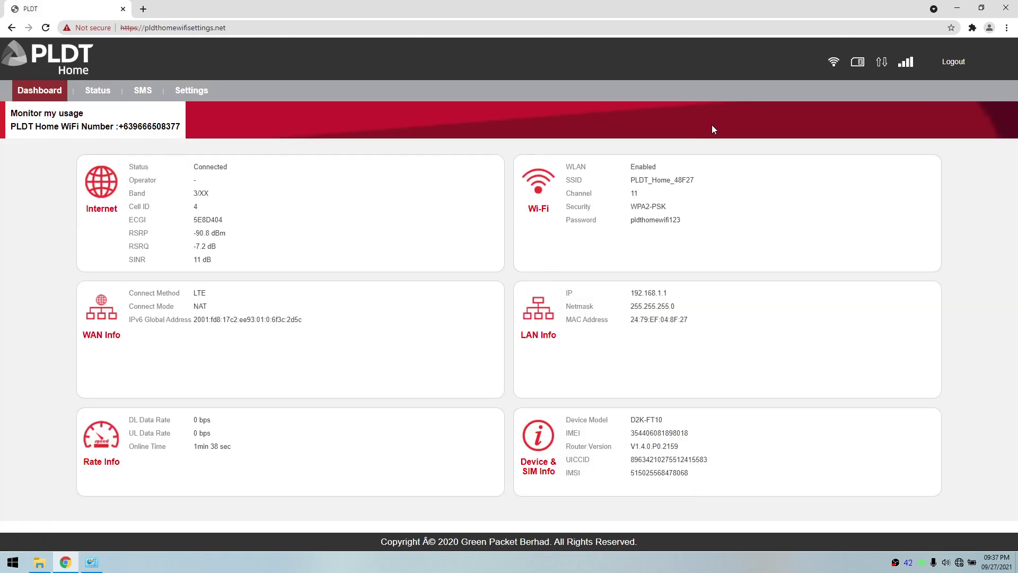